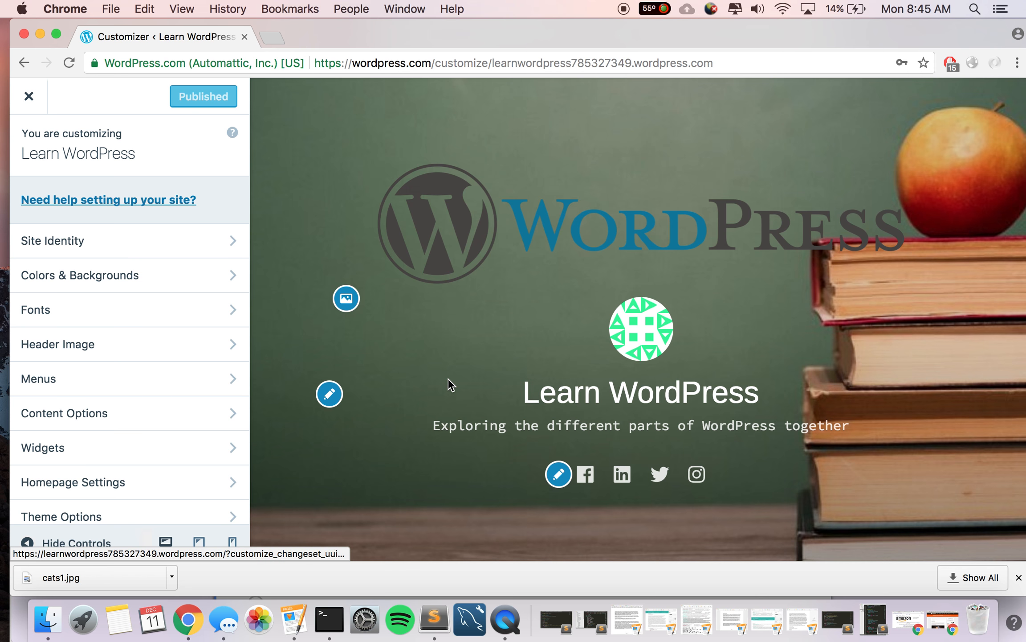
# Open the Primary menu for editing in the site customizer's menu settings.
pyautogui.scroll(-2, 447, 377)
pyautogui.scroll(-3, 447, 378)
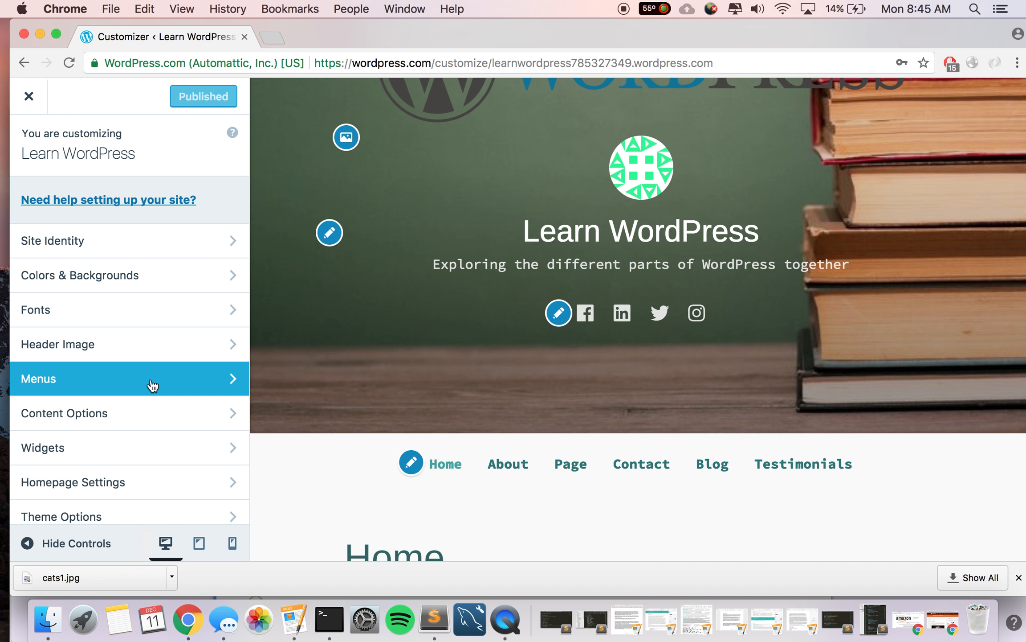
pyautogui.click(151, 381)
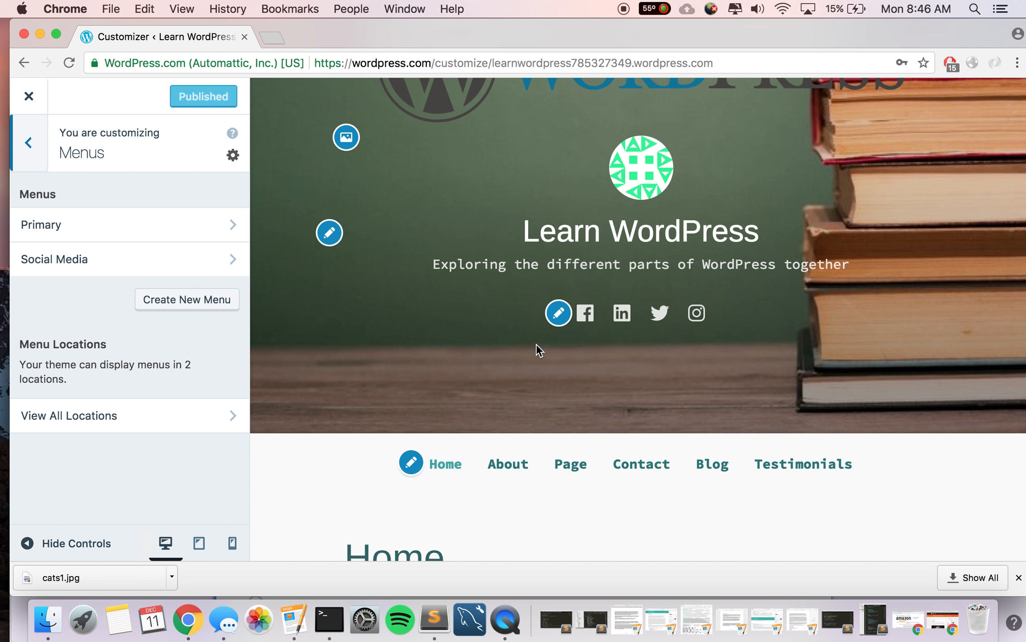
pyautogui.click(195, 231)
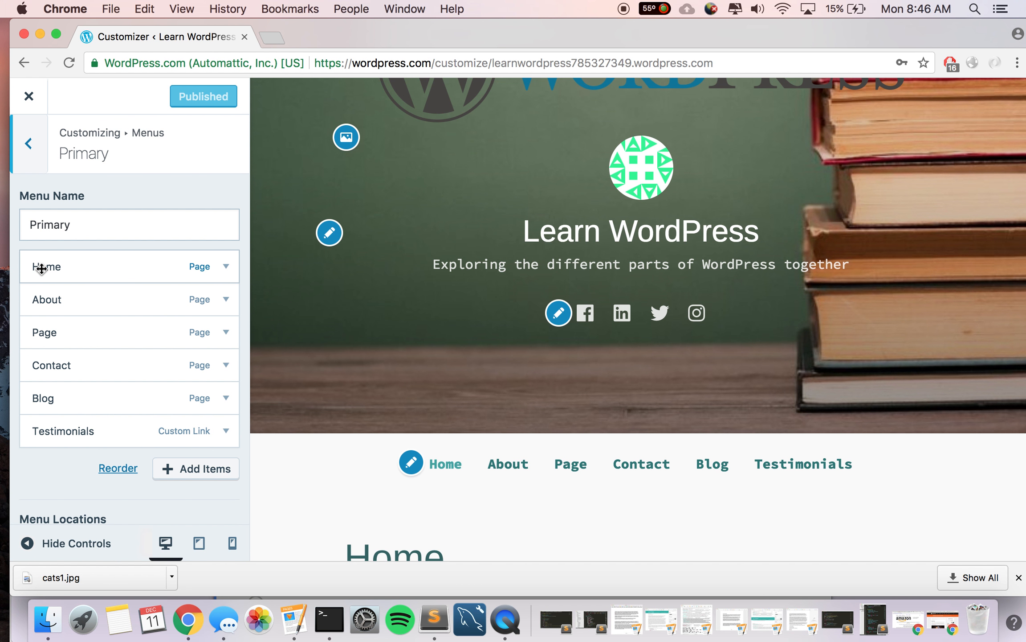
# Expand the Home item of the Primary menu and examine its label, link and description settings.
pyautogui.click(227, 266)
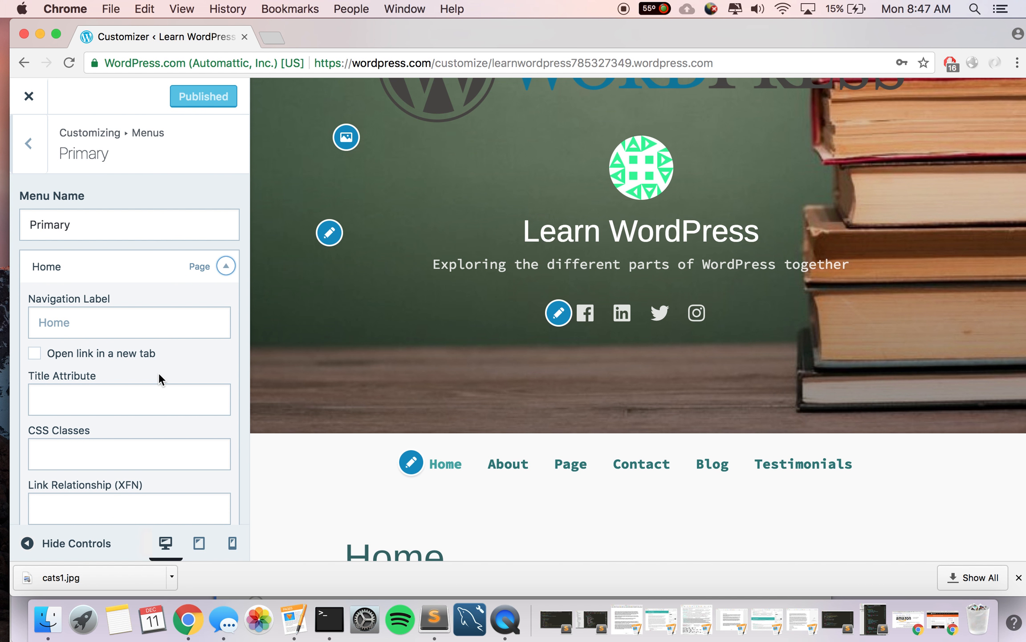
pyautogui.scroll(-5, 158, 372)
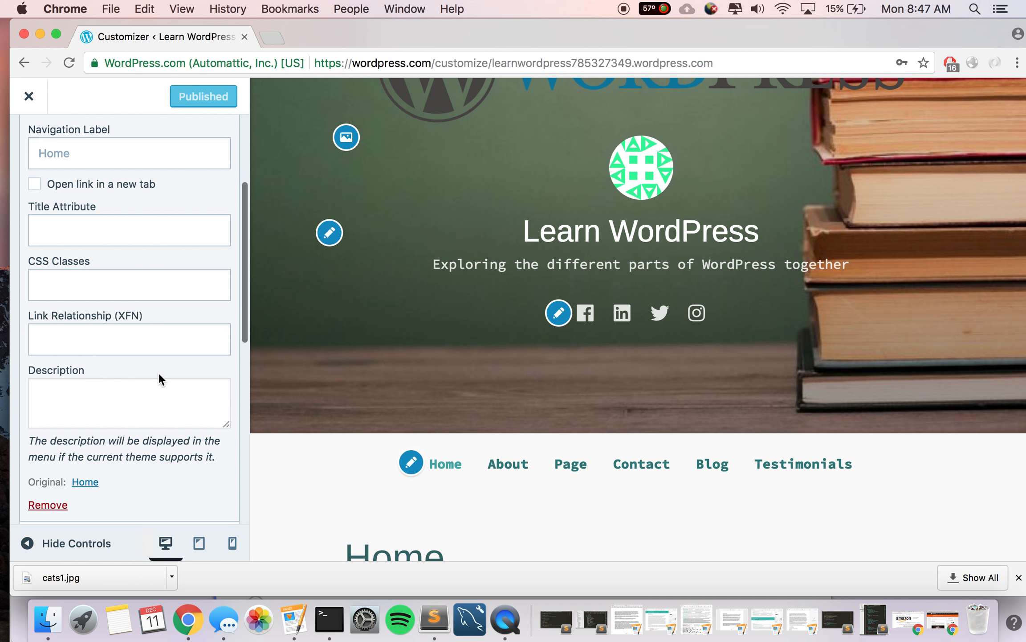
pyautogui.scroll(3, 159, 372)
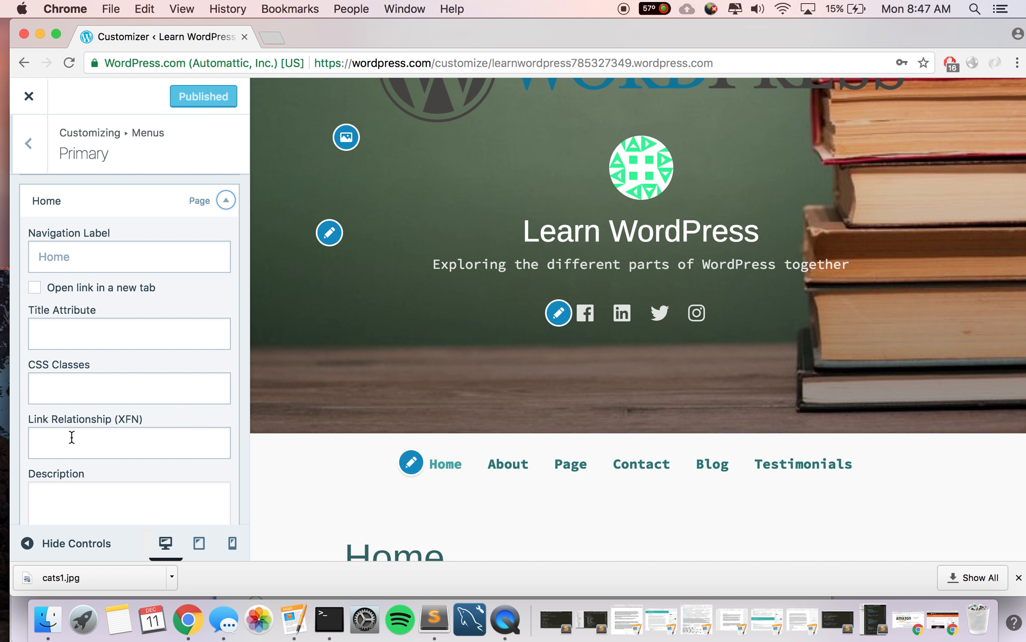
pyautogui.scroll(-5, 72, 436)
pyautogui.scroll(1, 74, 444)
pyautogui.scroll(3, 163, 299)
pyautogui.scroll(-5, 163, 299)
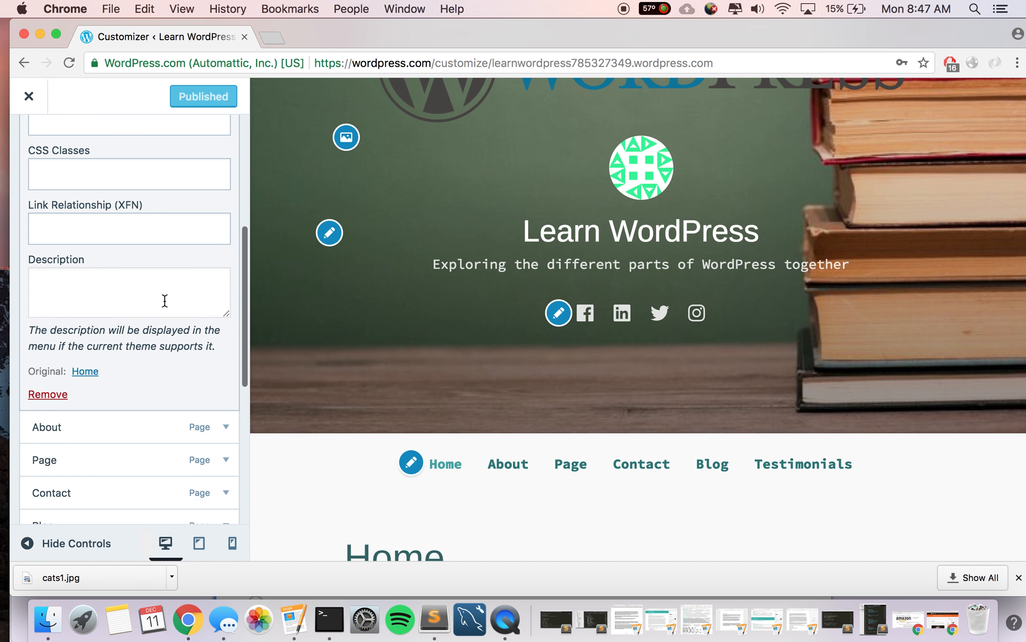
pyautogui.scroll(-2, 169, 316)
# Expand the About item, review its available settings, and collapse it again.
pyautogui.click(226, 359)
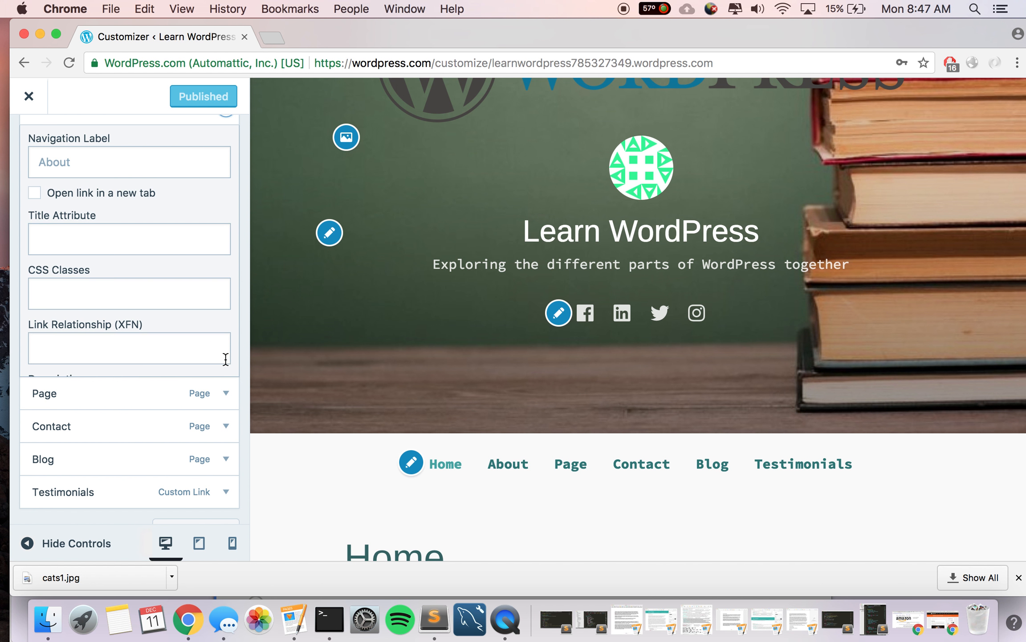
pyautogui.scroll(4, 211, 218)
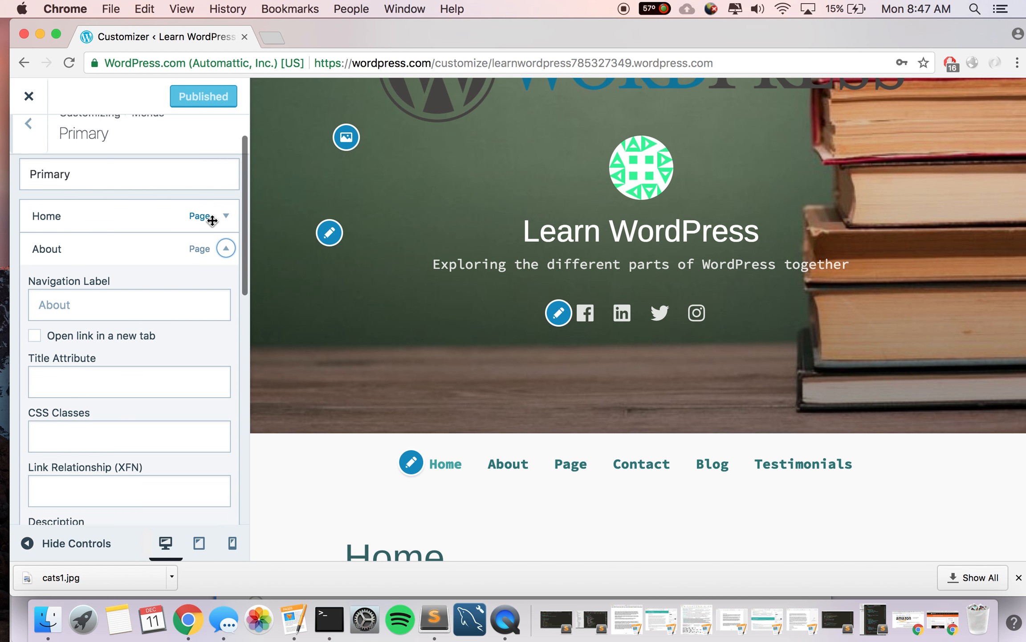
pyautogui.scroll(-2, 211, 218)
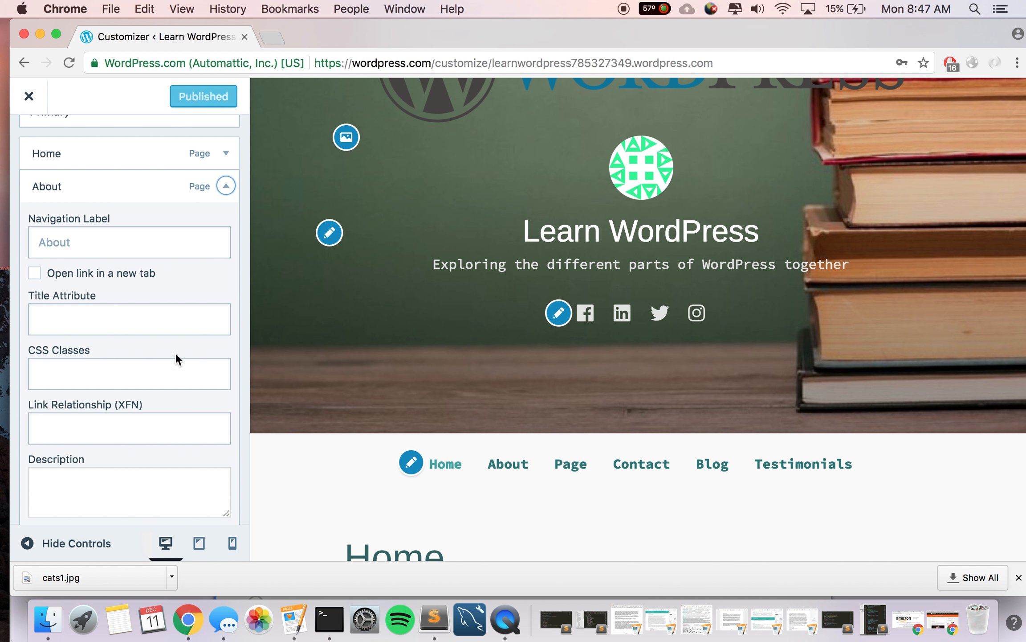
pyautogui.scroll(-3, 122, 470)
pyautogui.scroll(3, 122, 470)
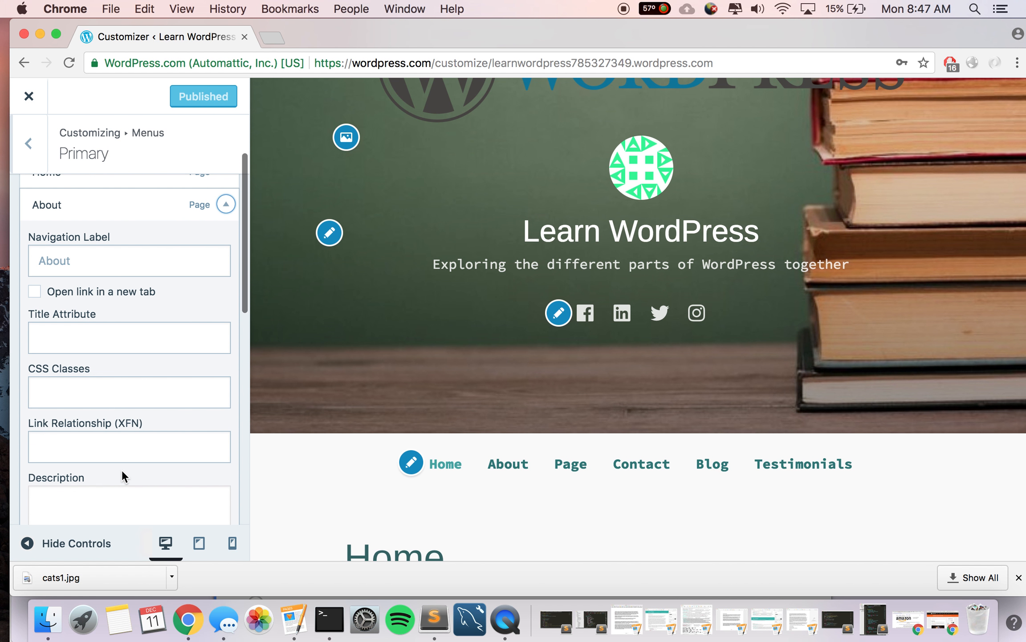
pyautogui.click(227, 205)
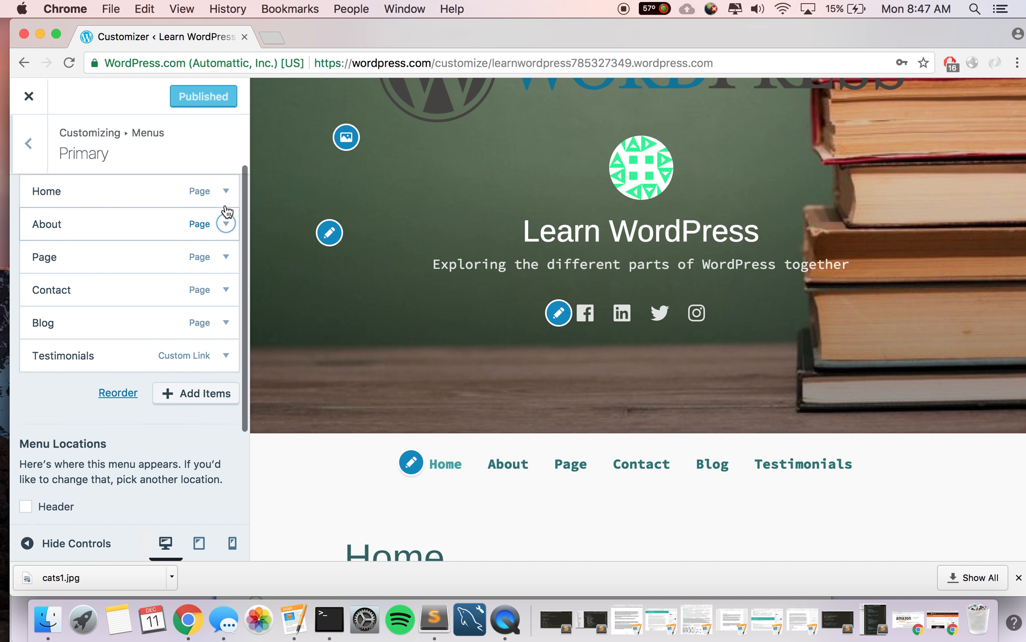
# Move the Blog item below Testimonials in the Primary menu and publish the new order.
pyautogui.scroll(3, 225, 210)
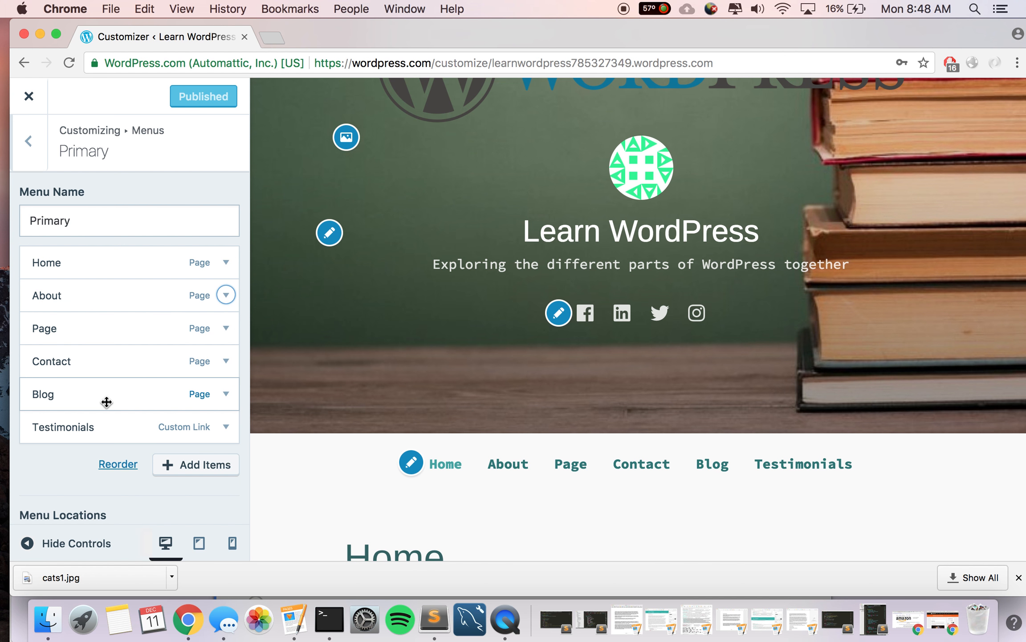
pyautogui.moveTo(107, 402); pyautogui.dragTo(109, 443)
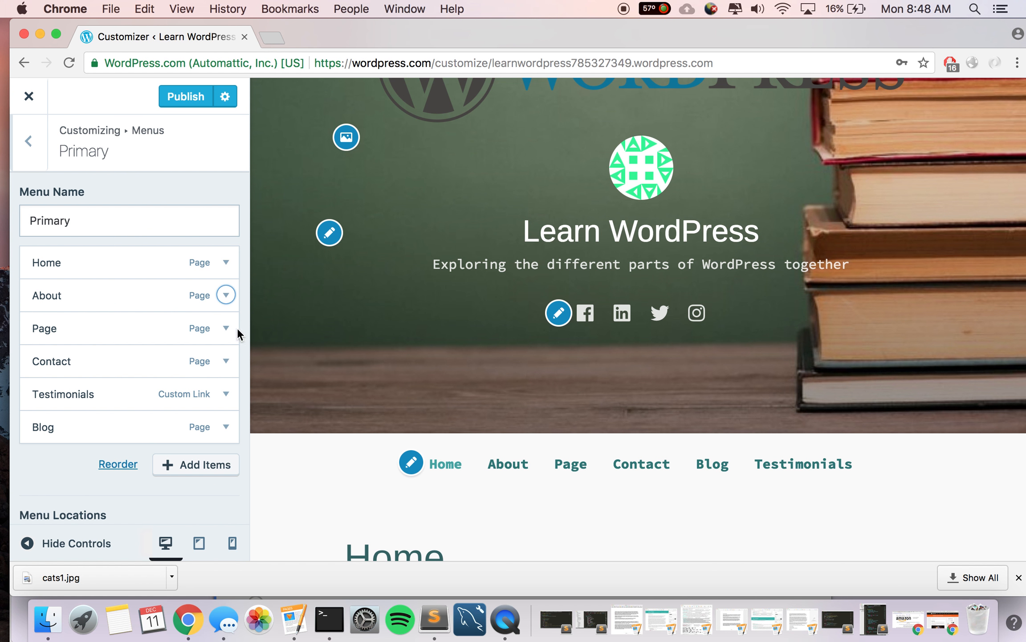
pyautogui.click(180, 97)
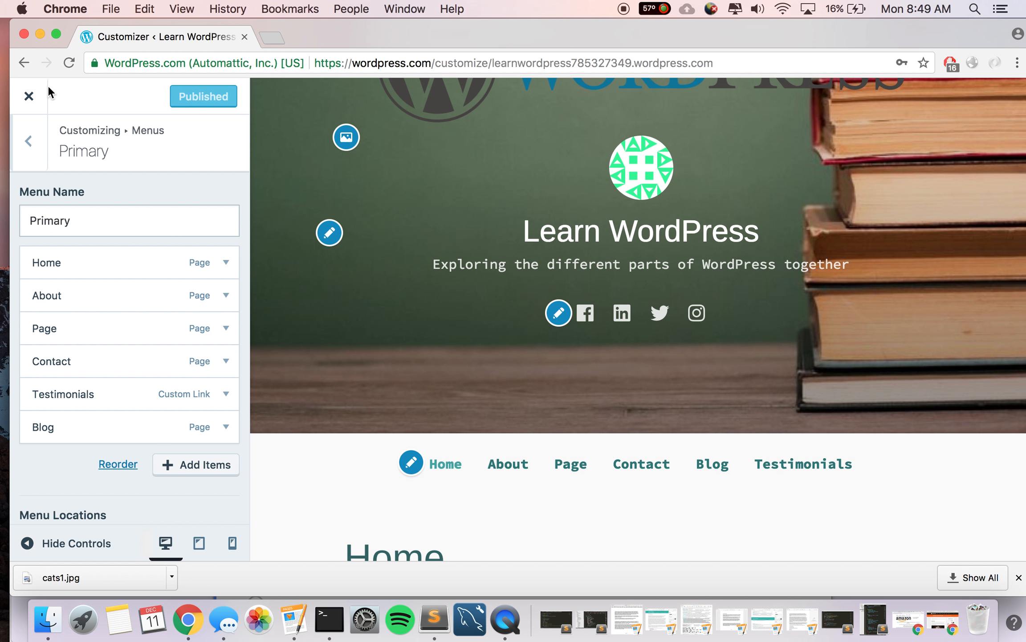
# Leave the customizer and view the live site in a new browser tab to check its navigation order.
pyautogui.click(31, 95)
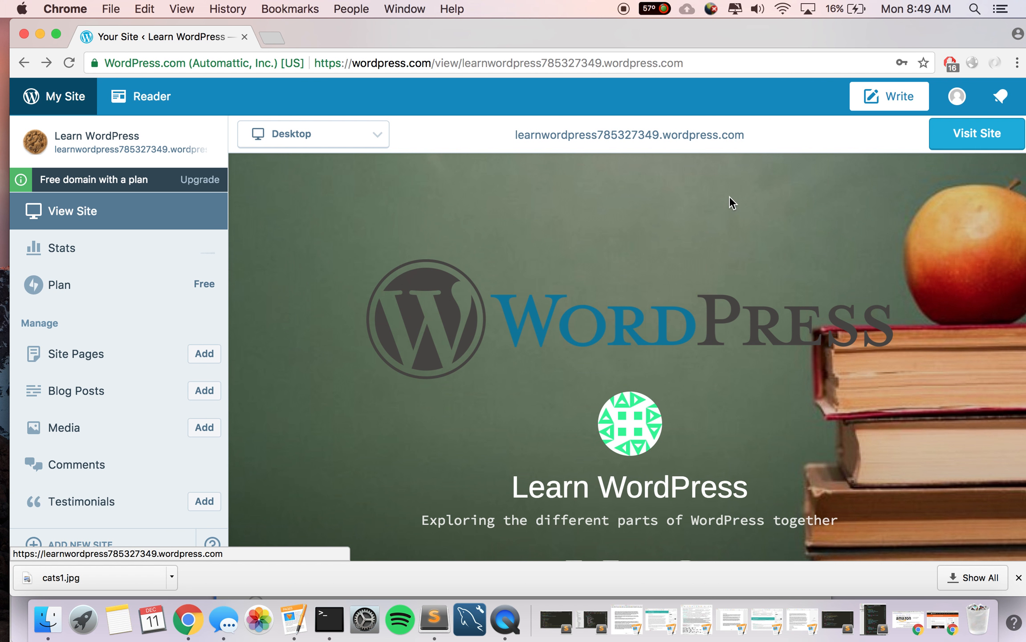
pyautogui.rightClick(963, 133)
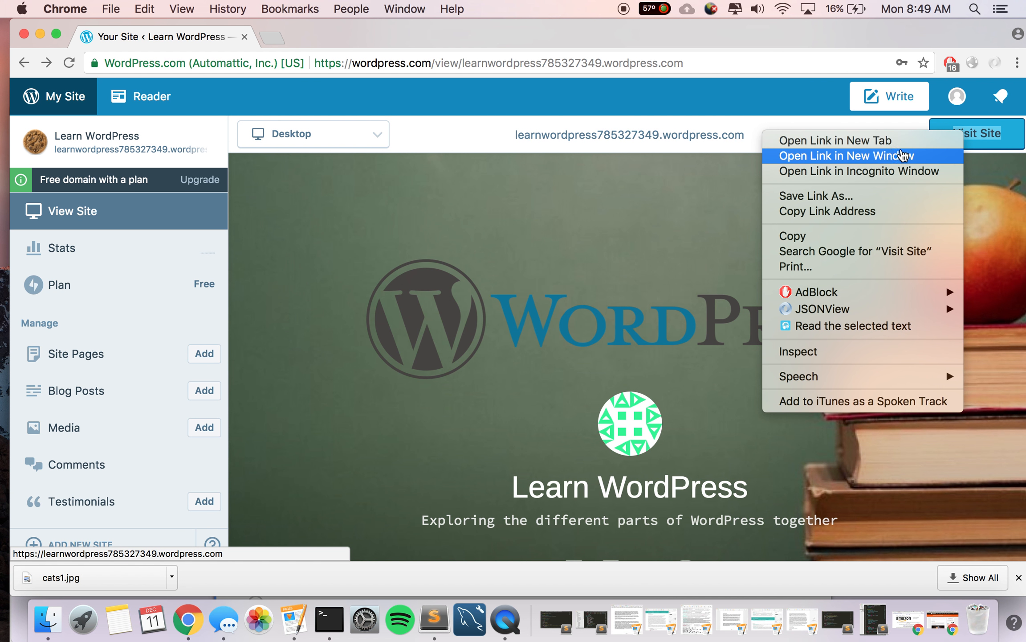
pyautogui.click(884, 140)
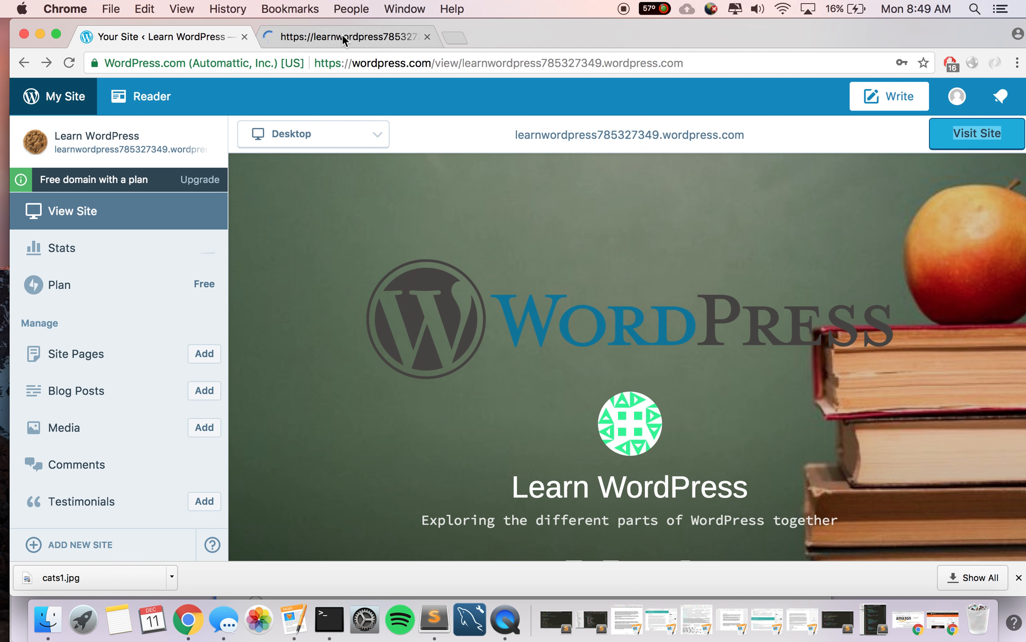
pyautogui.click(340, 35)
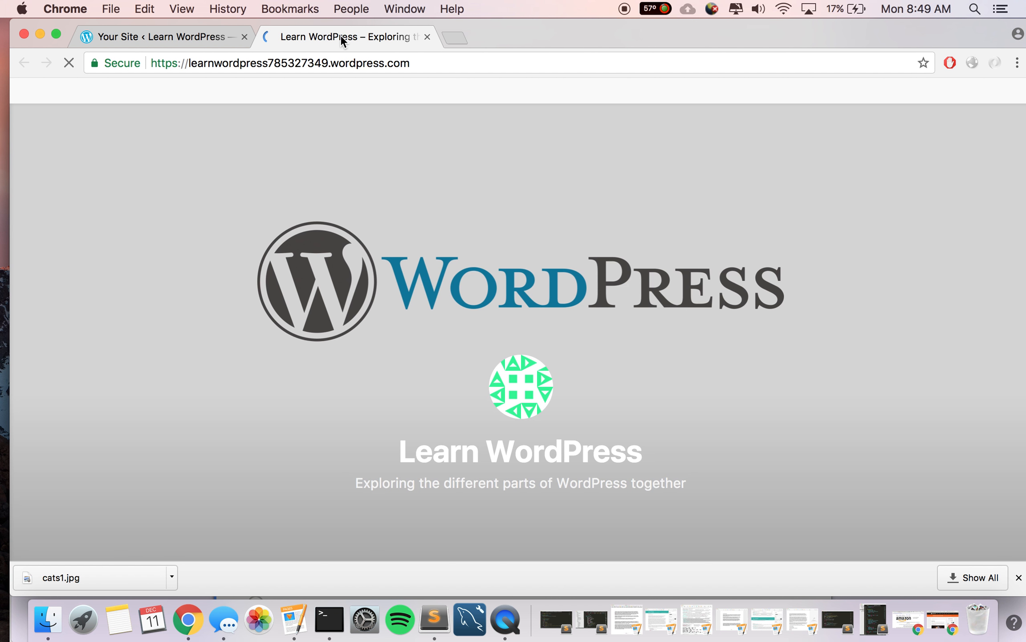
pyautogui.scroll(-3, 656, 378)
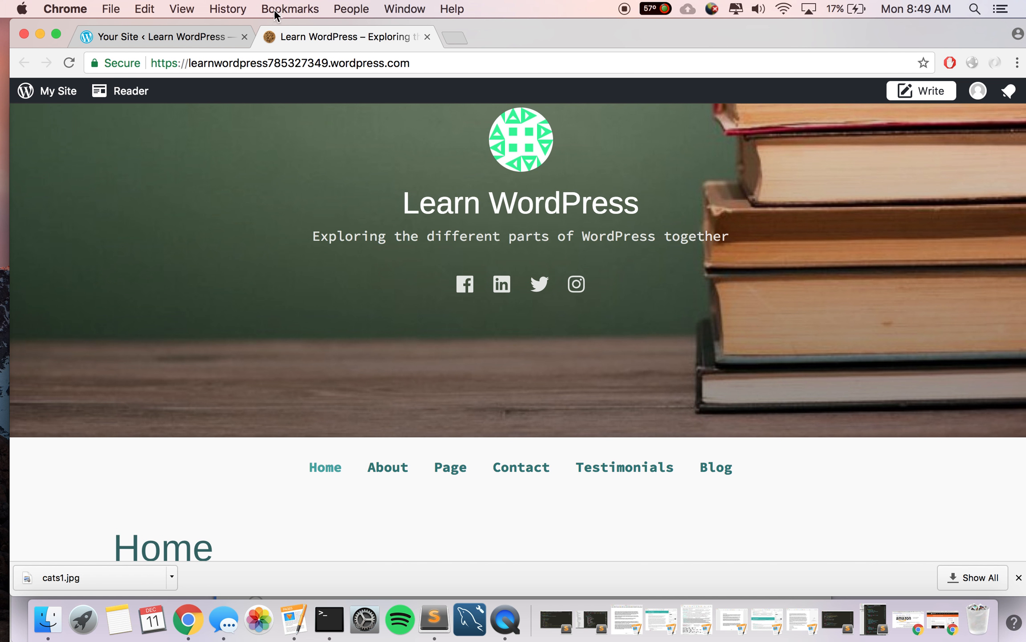
# Return to the site dashboard tab and reopen the Primary menu in the customizer.
pyautogui.click(140, 36)
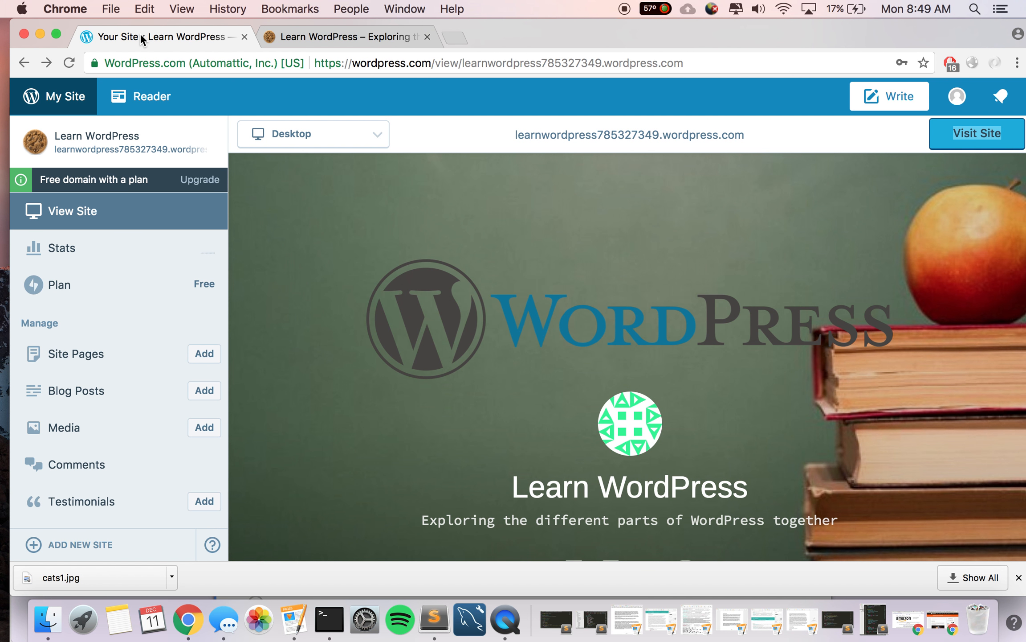
pyautogui.scroll(-5, 103, 307)
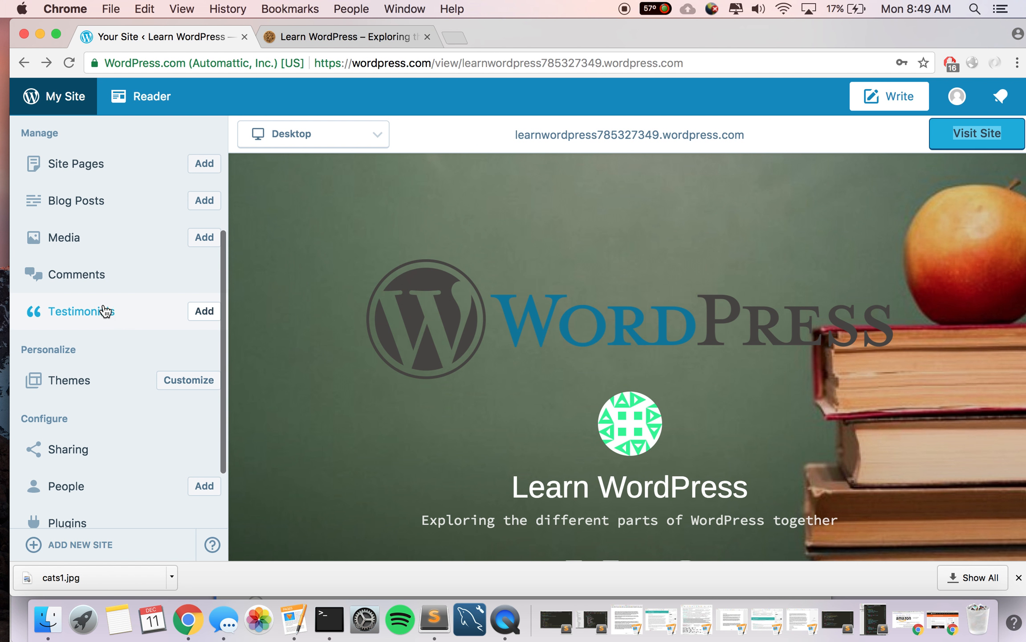
pyautogui.click(182, 386)
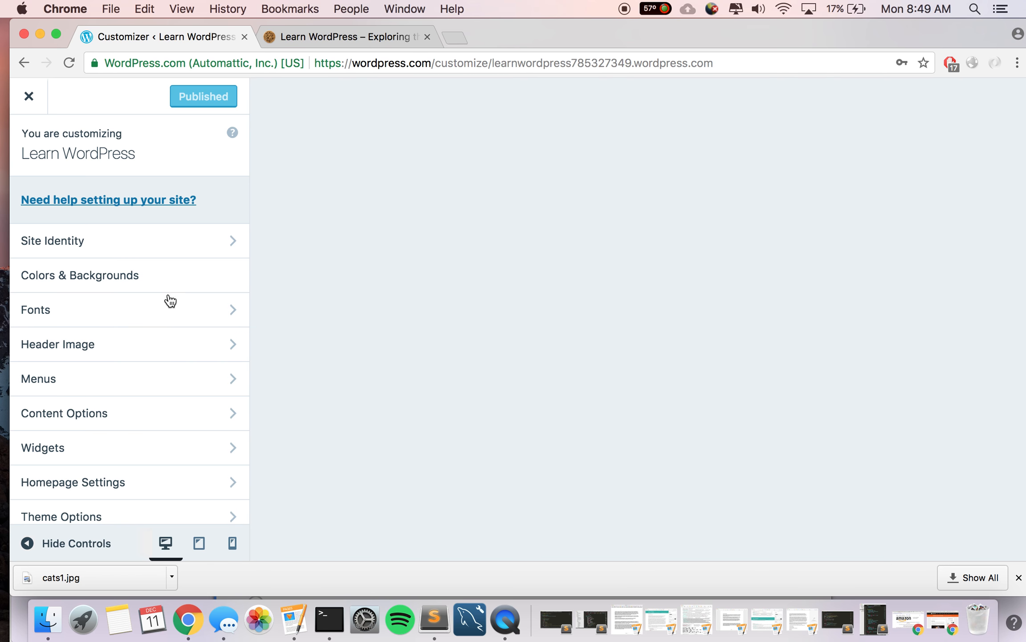
pyautogui.click(130, 388)
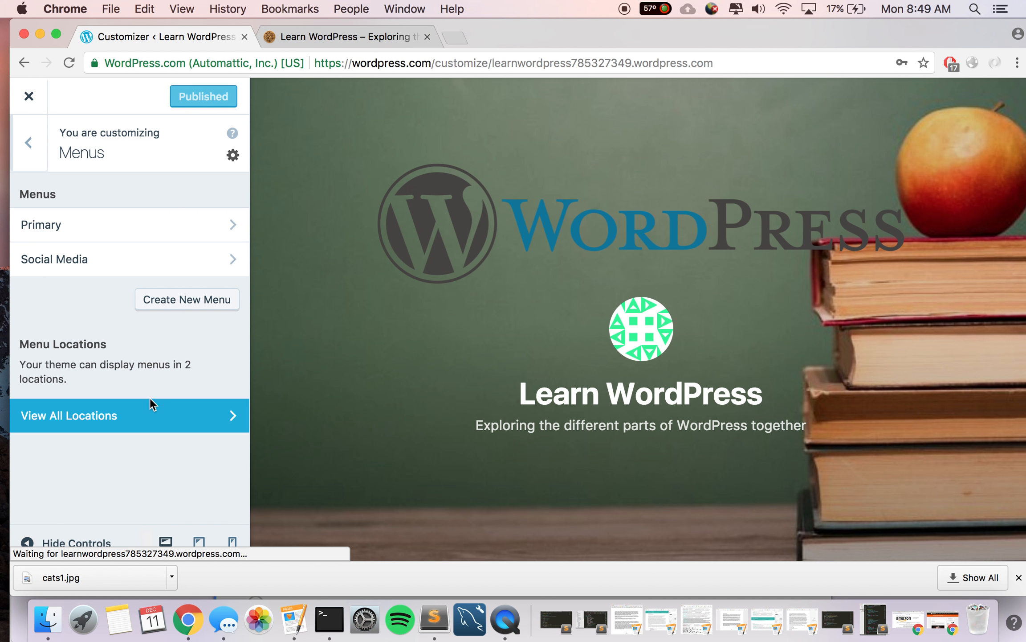
pyautogui.click(125, 225)
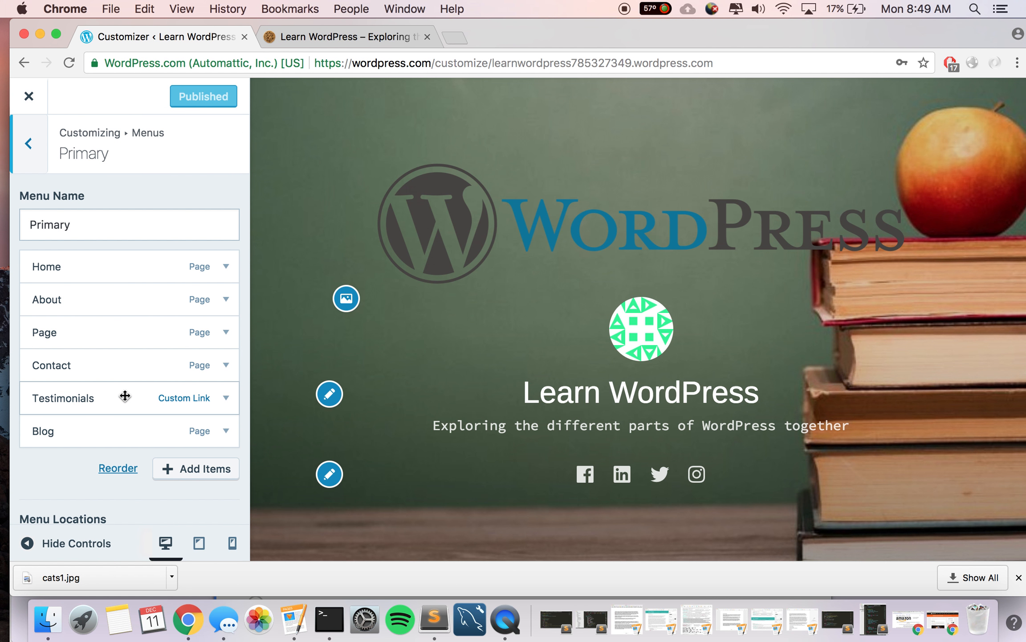
# Set the navigation label of the Page item in the Primary menu to "Photos".
pyautogui.scroll(-3, 125, 396)
pyautogui.scroll(-5, 515, 417)
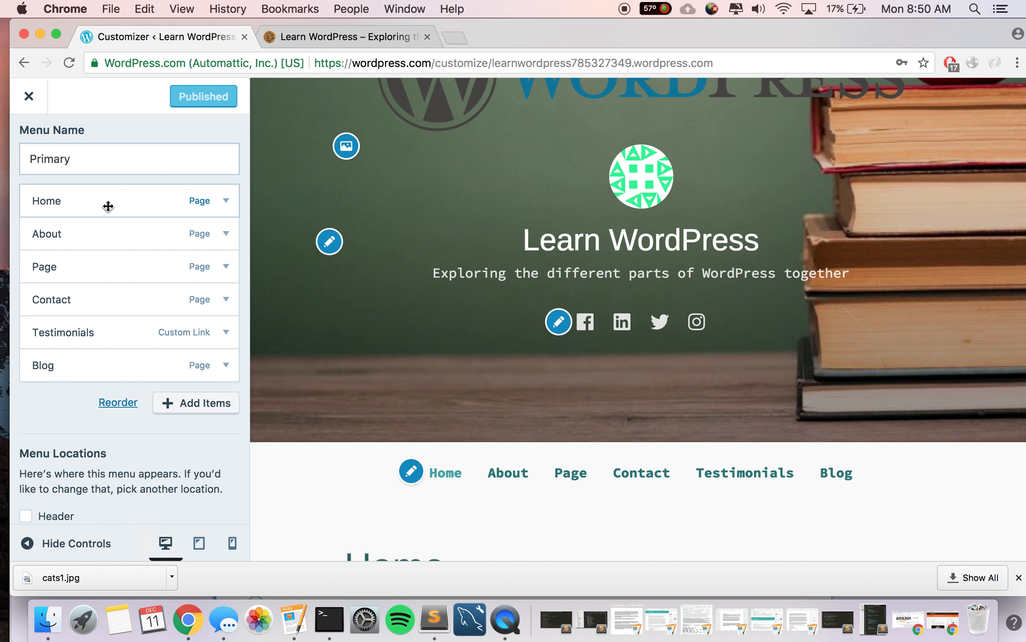
pyautogui.scroll(3, 109, 206)
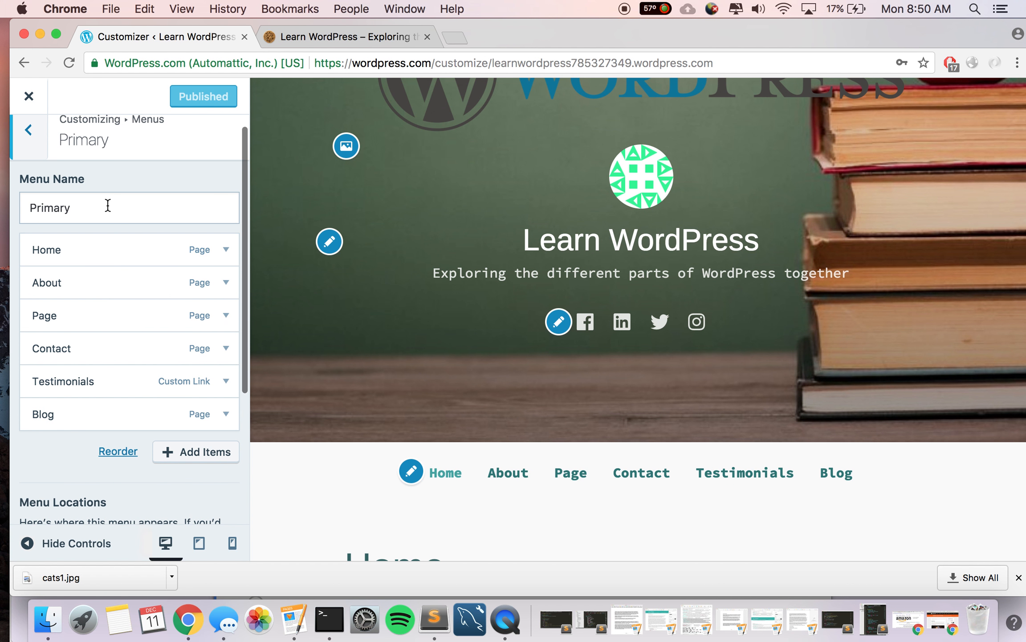
pyautogui.scroll(-1, 107, 205)
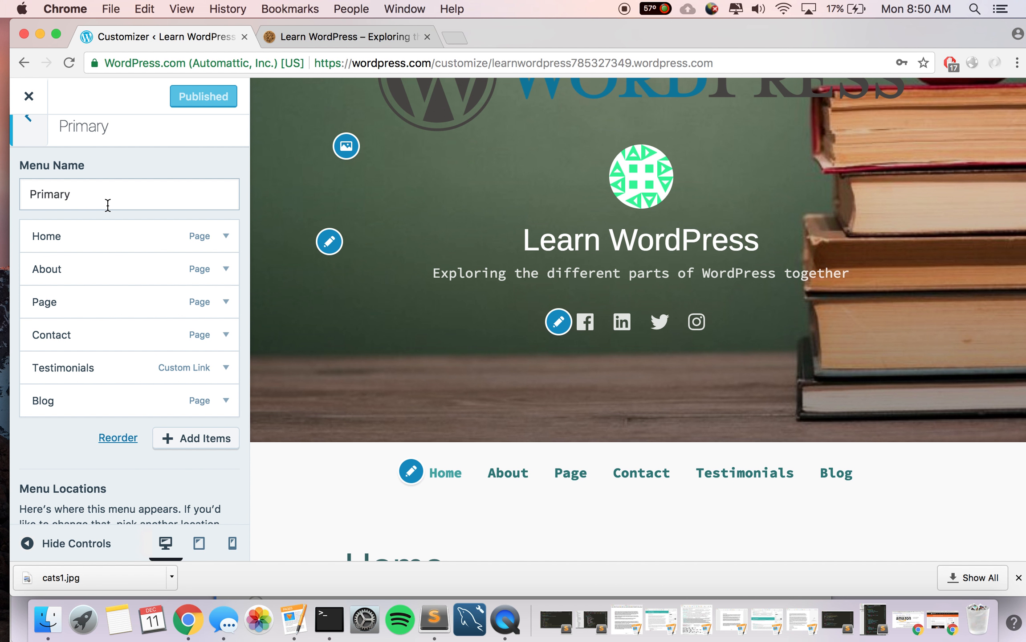
pyautogui.scroll(2, 108, 205)
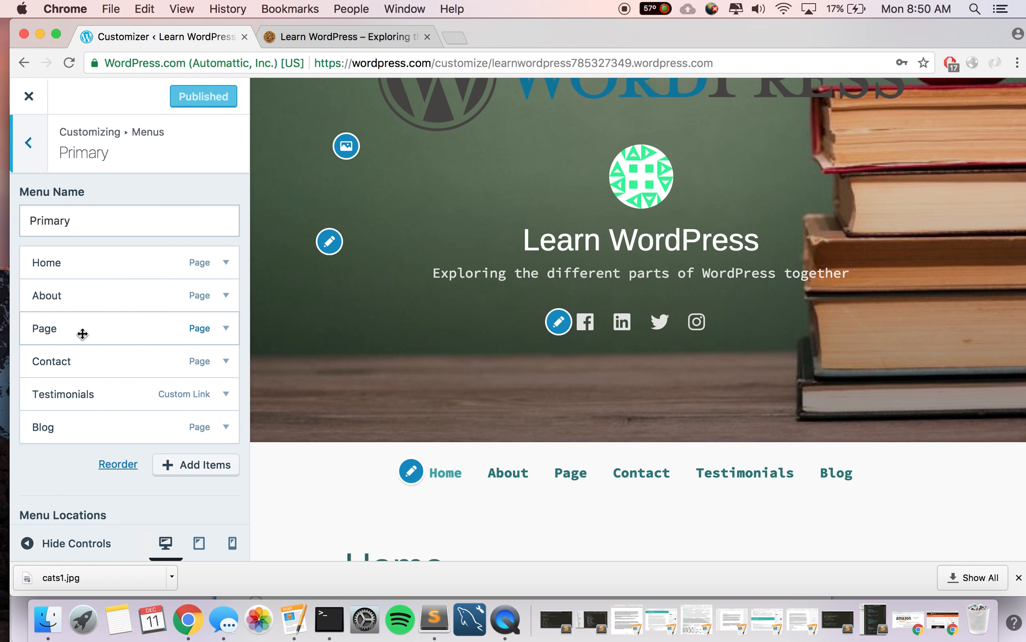
pyautogui.click(226, 328)
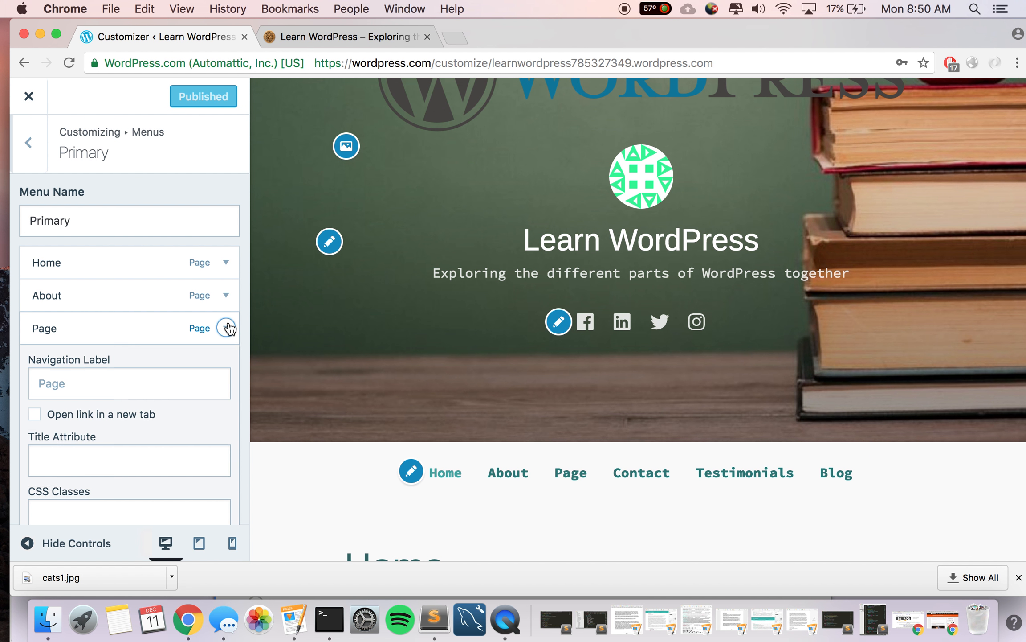
pyautogui.click(137, 392)
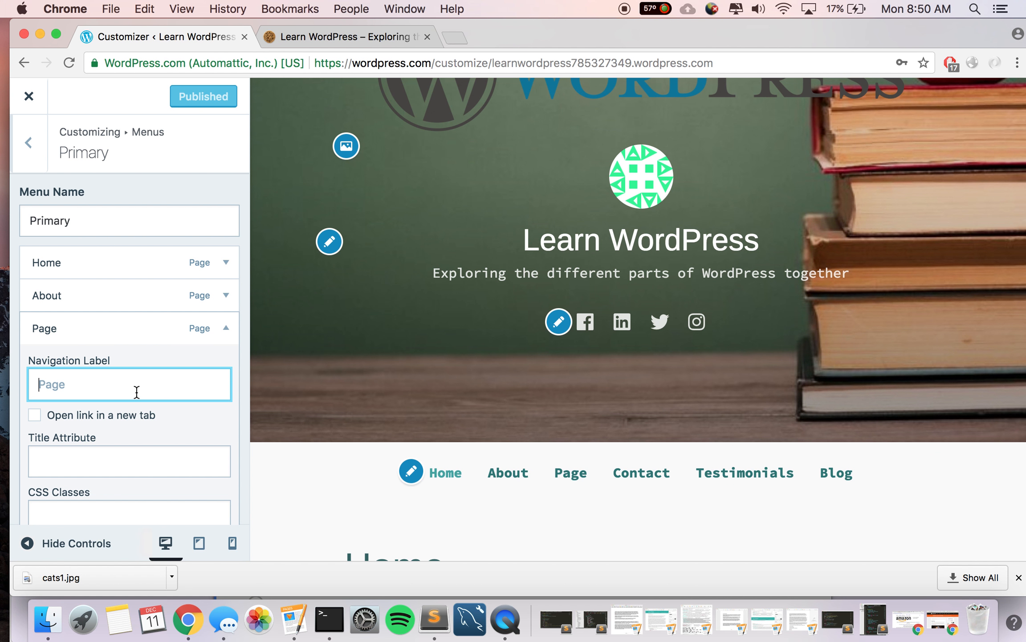
pyautogui.scroll(-1, 136, 392)
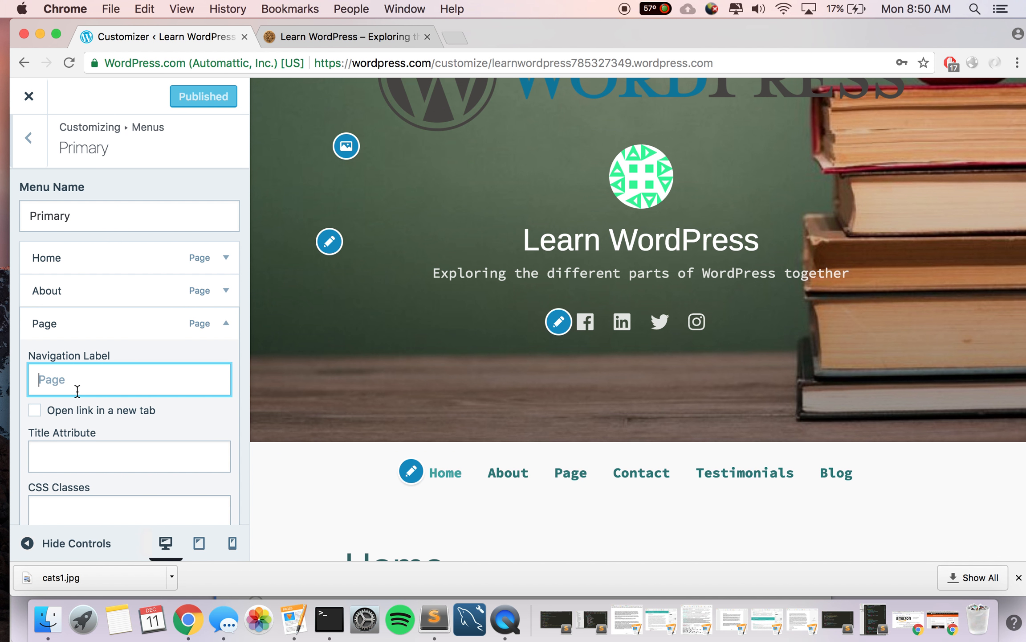
pyautogui.scroll(-1, 78, 394)
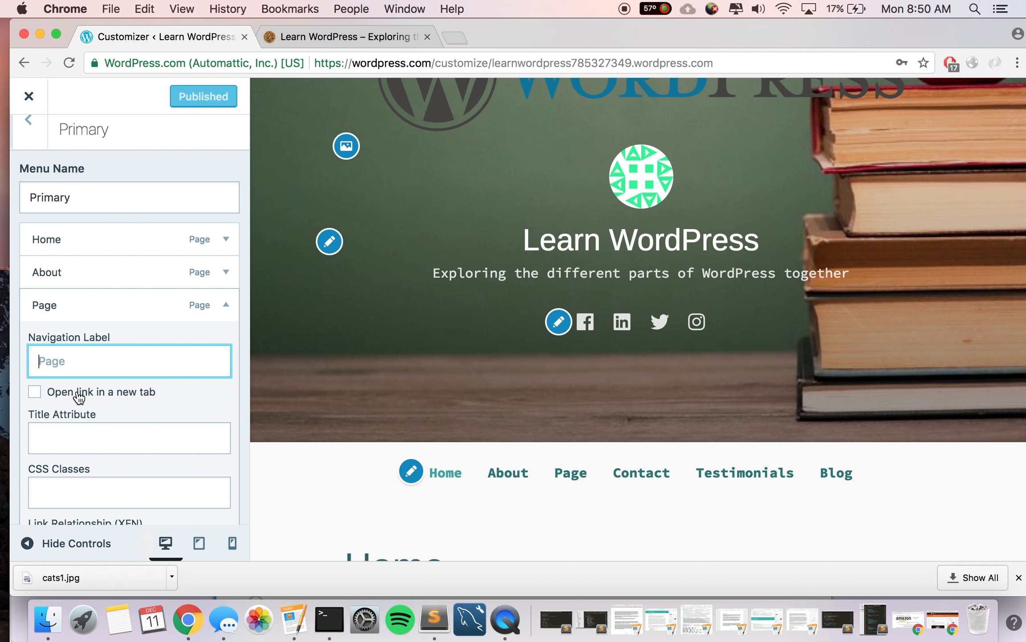
pyautogui.write('Photos')
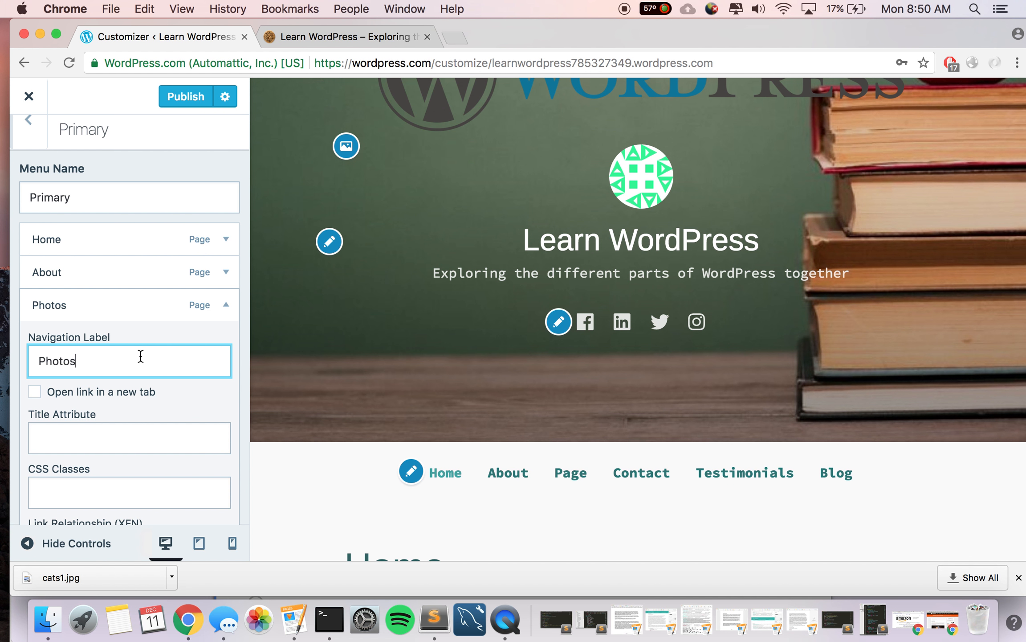
pyautogui.scroll(-1, 141, 356)
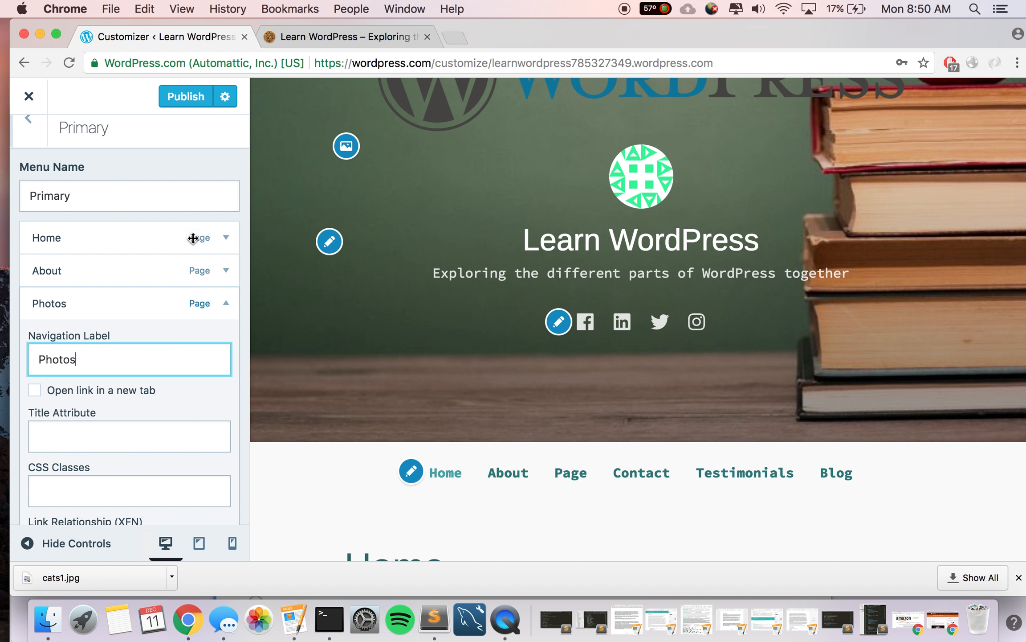
# Publish the renamed Photos menu item and reload the live site to check its navigation.
pyautogui.click(178, 101)
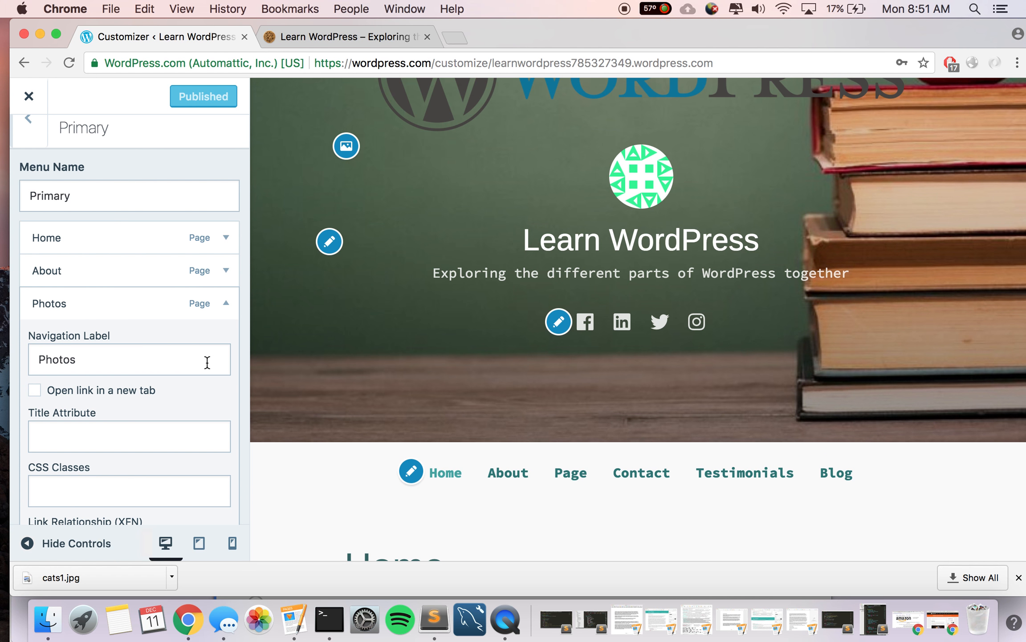
pyautogui.click(343, 37)
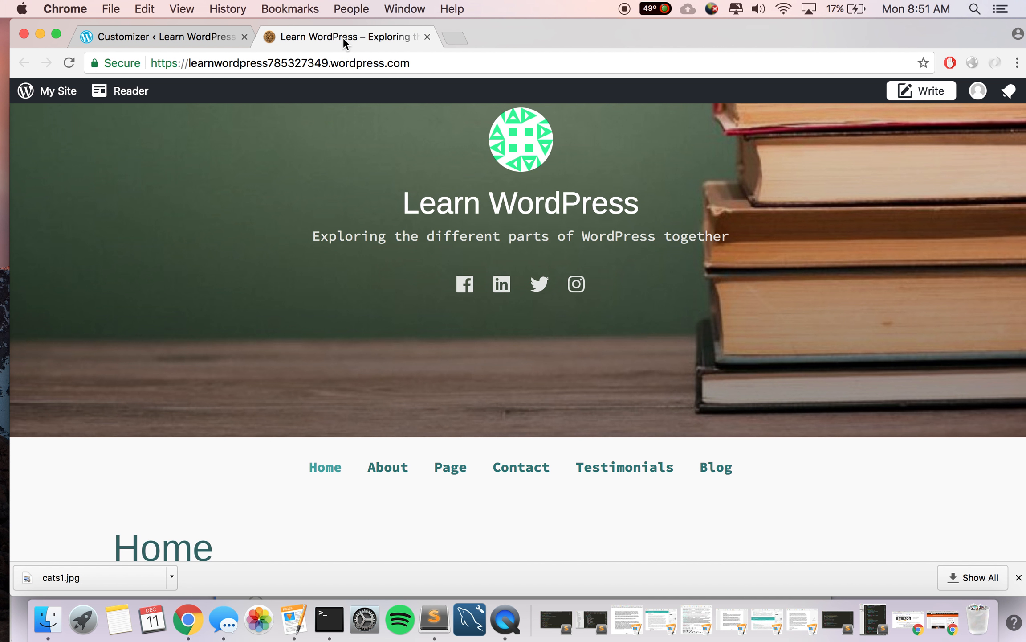
pyautogui.click(64, 60)
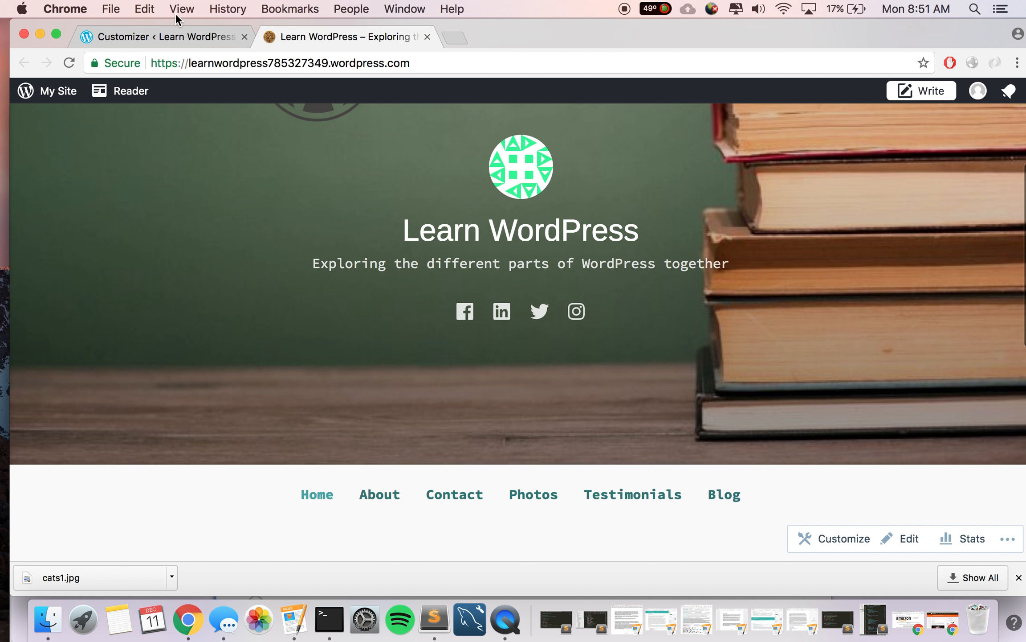
# Return to the customizer tab, reopen the Primary menu and collapse the Photos item.
pyautogui.click(159, 39)
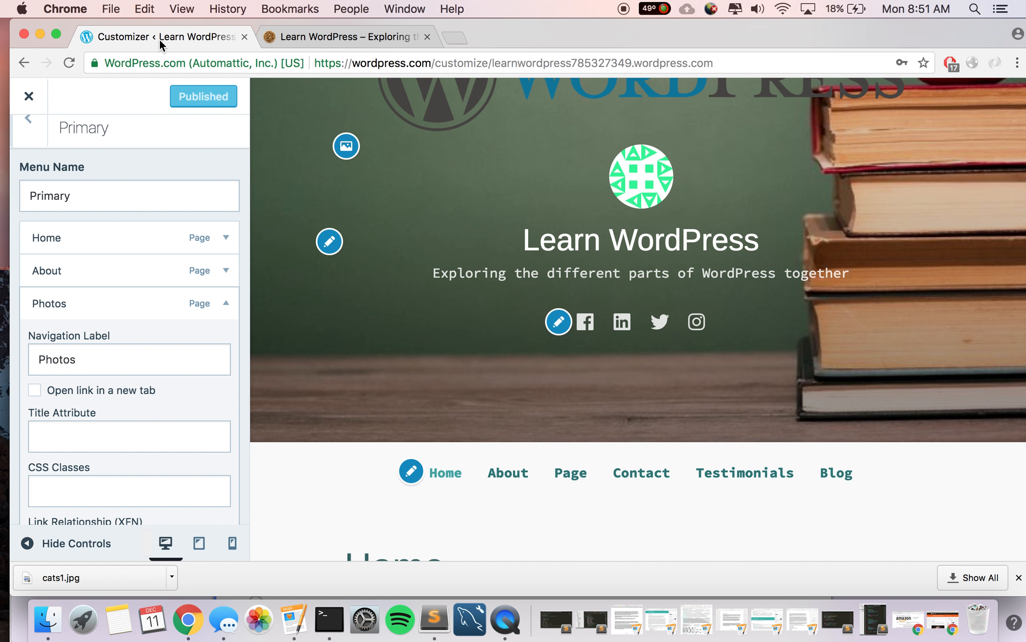
pyautogui.click(30, 133)
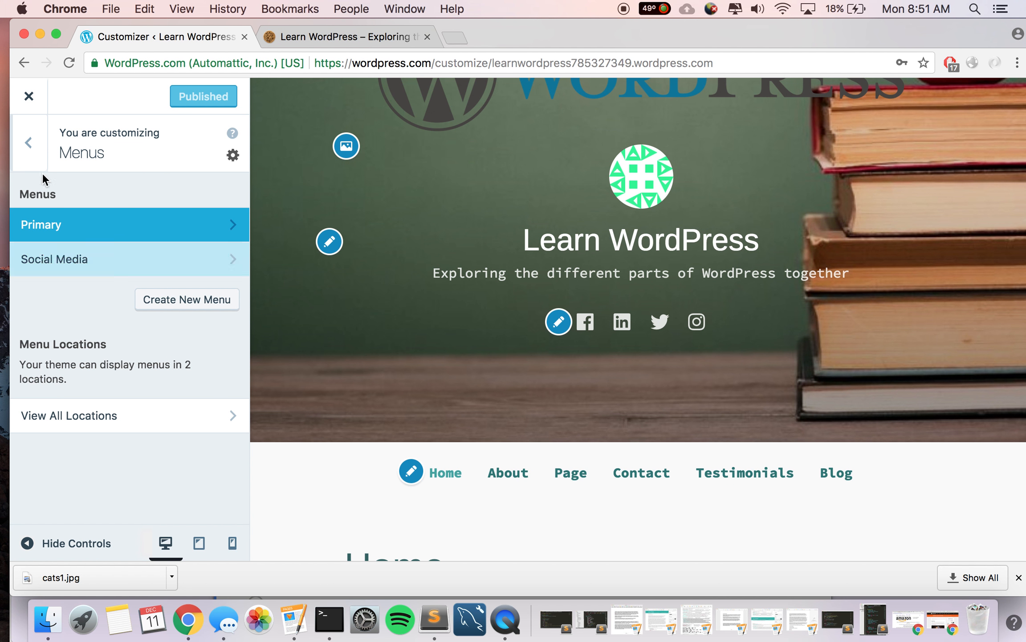
pyautogui.click(31, 163)
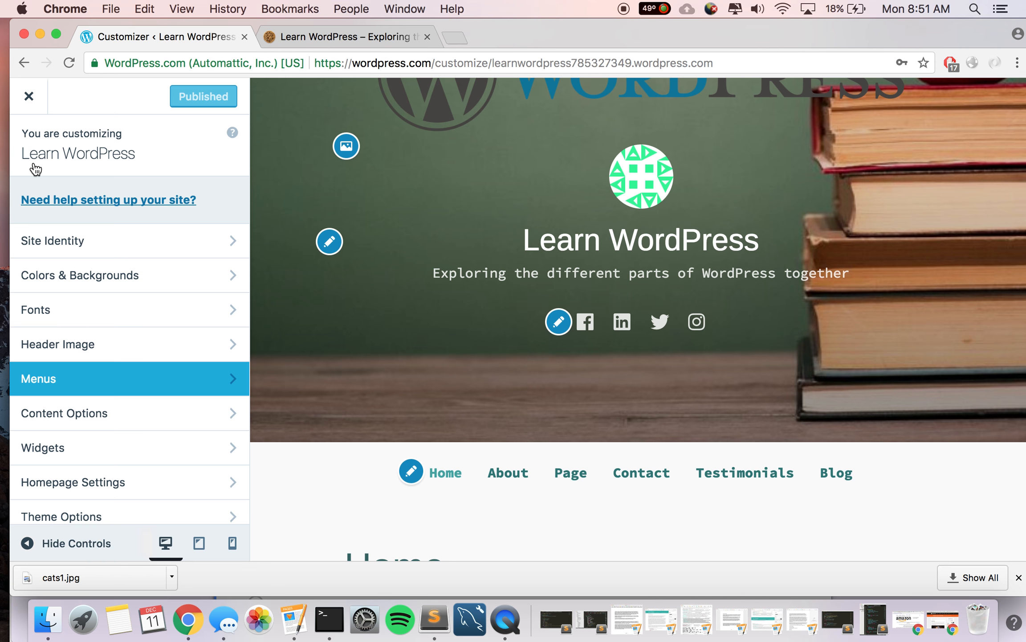
pyautogui.click(143, 378)
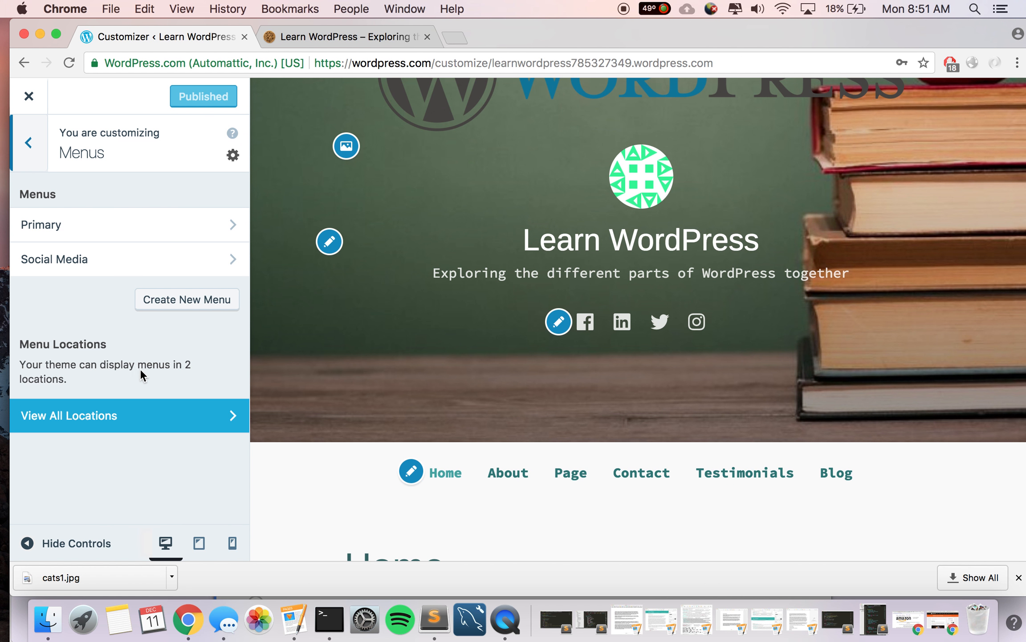
pyautogui.click(109, 230)
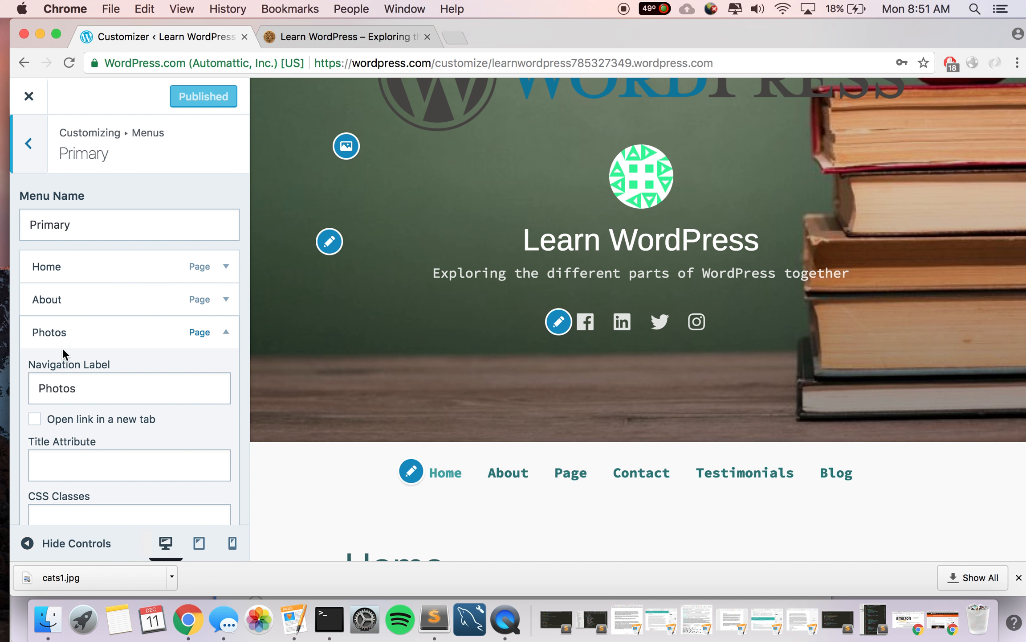
pyautogui.click(50, 331)
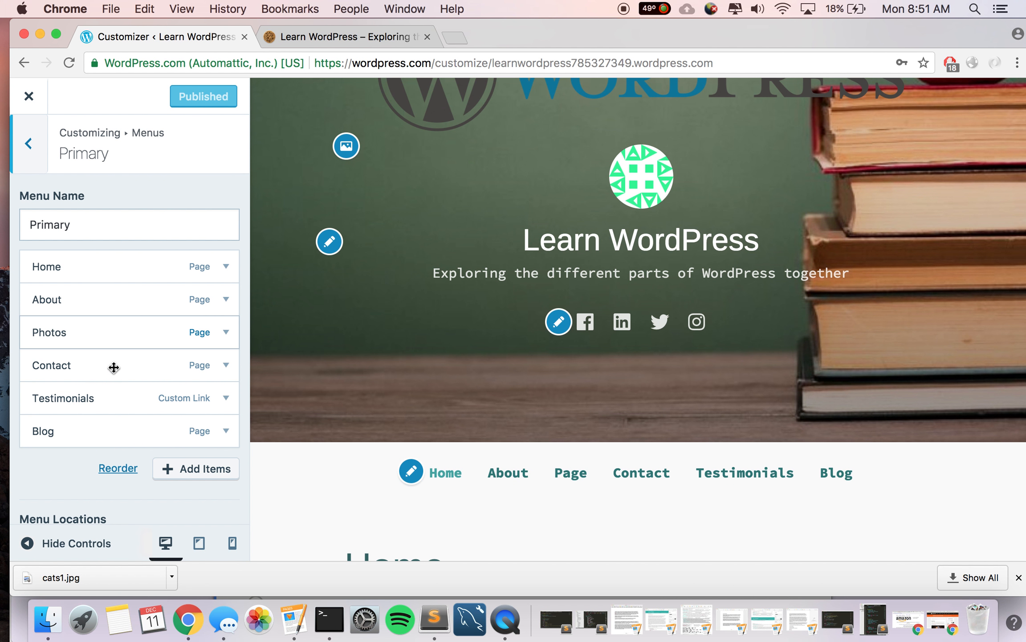
# Set the navigation label of the Photos item to "Lessons" and publish the change.
pyautogui.click(75, 333)
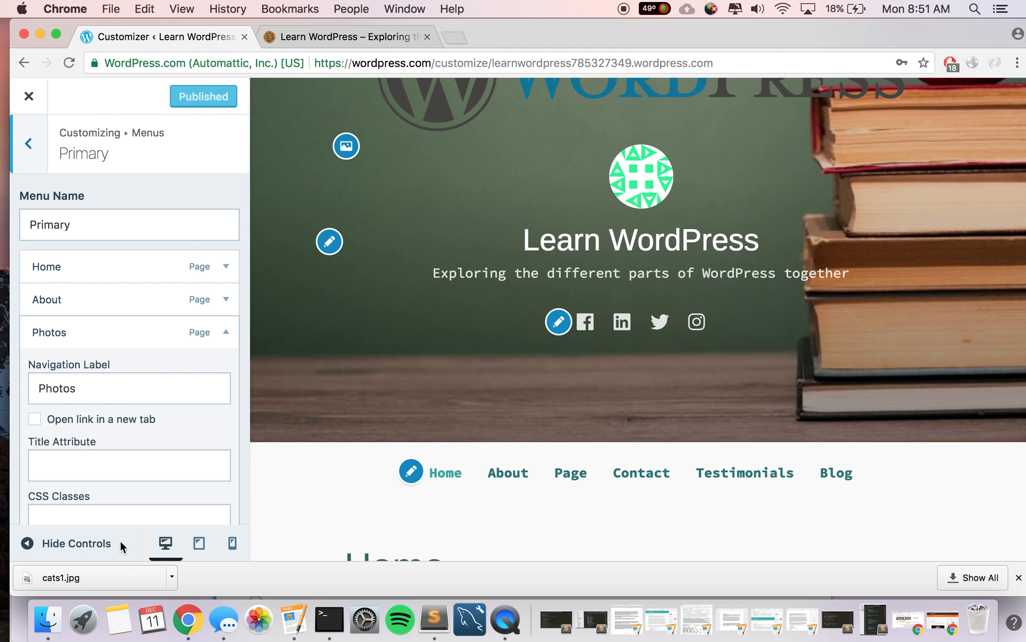
pyautogui.scroll(-3, 112, 436)
pyautogui.doubleClick(92, 321)
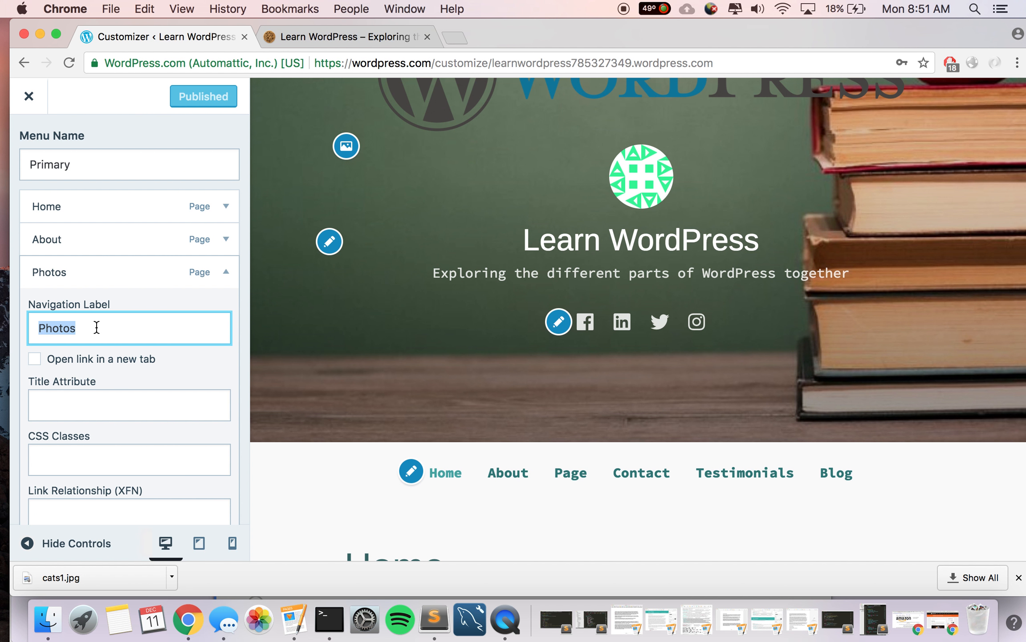
pyautogui.write('Lessons')
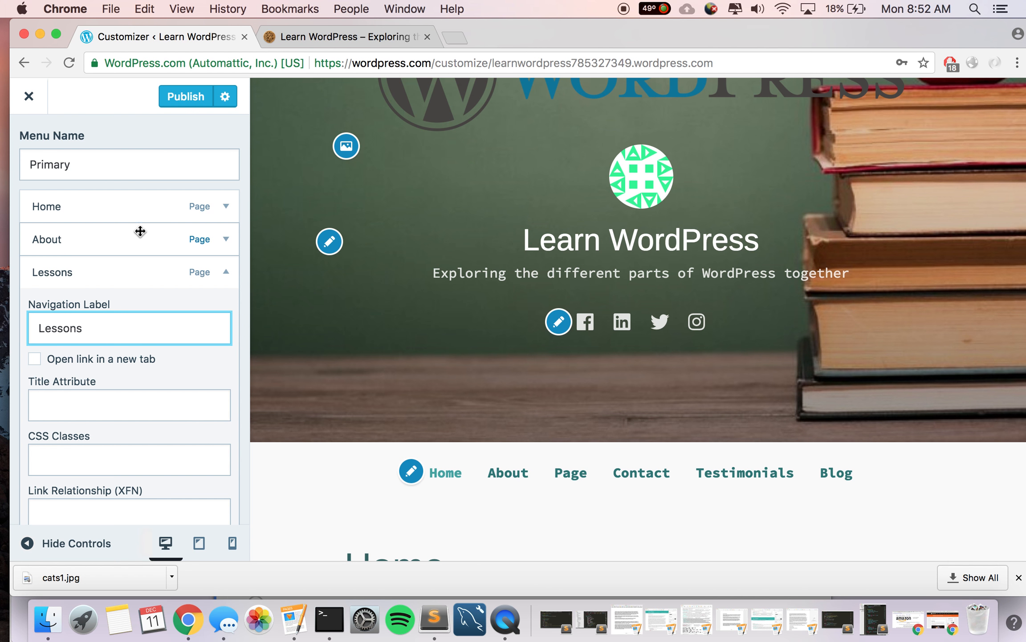
pyautogui.click(184, 96)
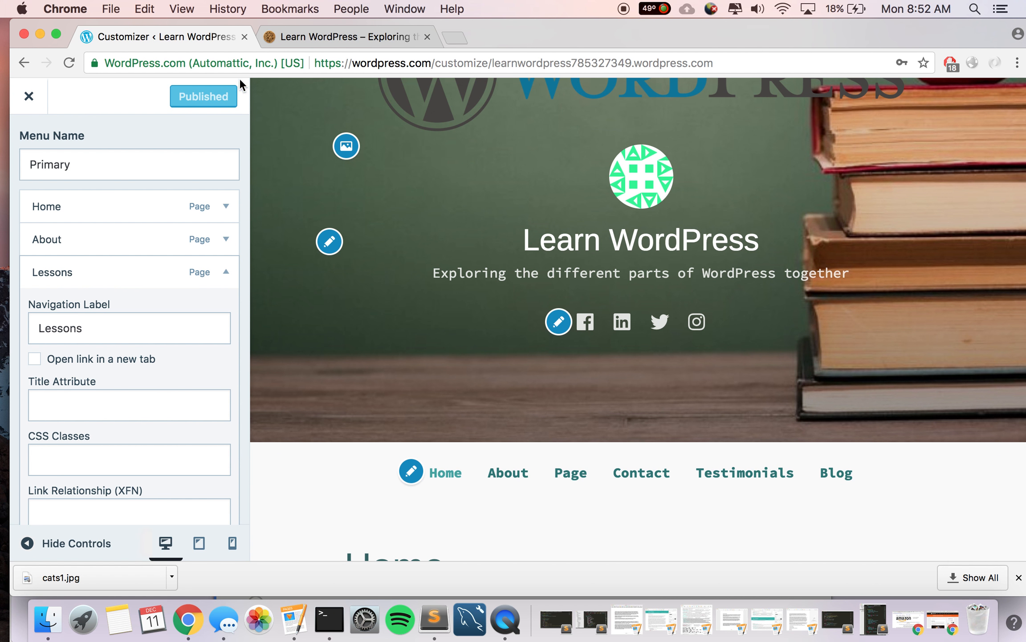
# Reload the live site in its browser tab and check the renamed item in the navigation.
pyautogui.click(295, 38)
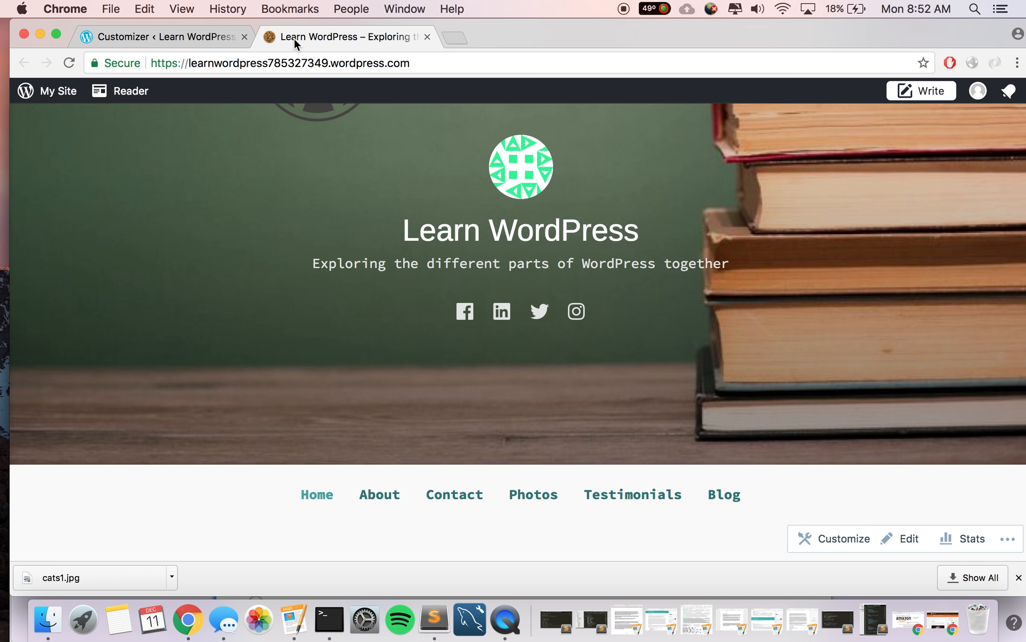
pyautogui.click(77, 62)
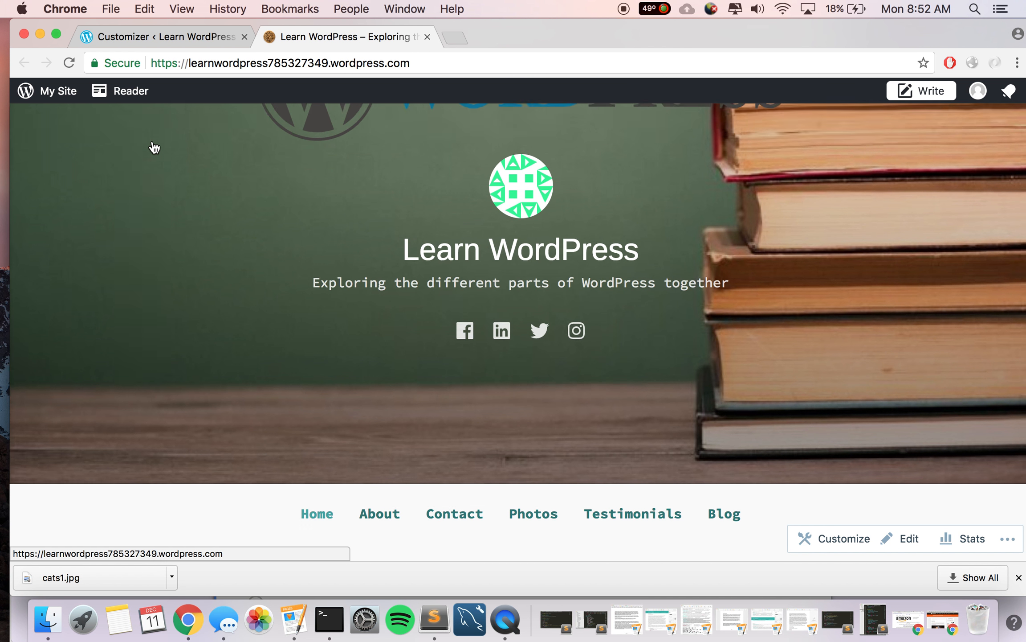
pyautogui.scroll(-5, 259, 403)
pyautogui.scroll(5, 206, 284)
pyautogui.scroll(-5, 225, 295)
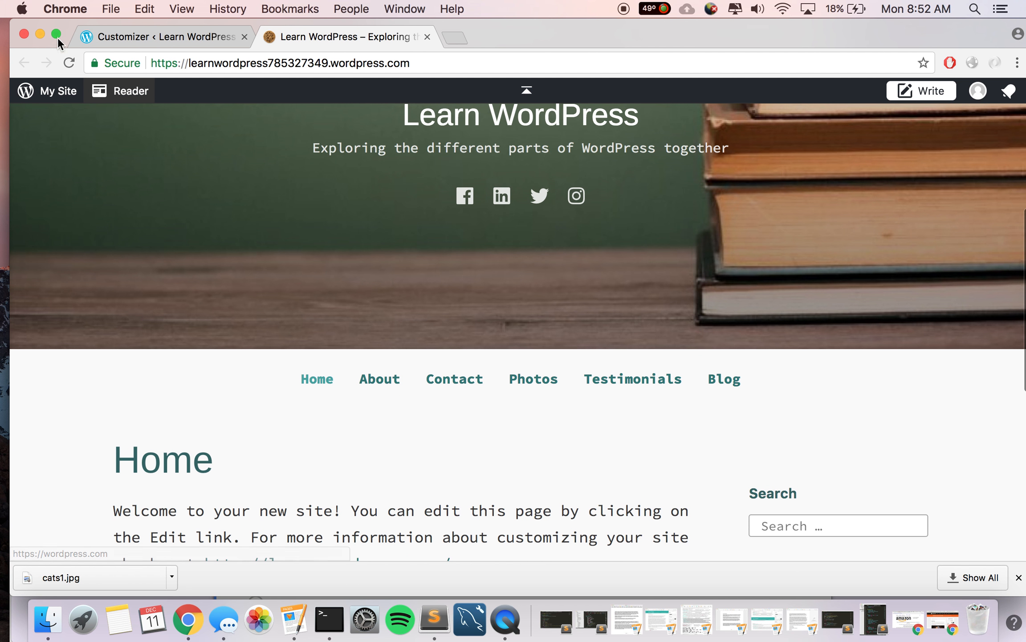
pyautogui.click(67, 63)
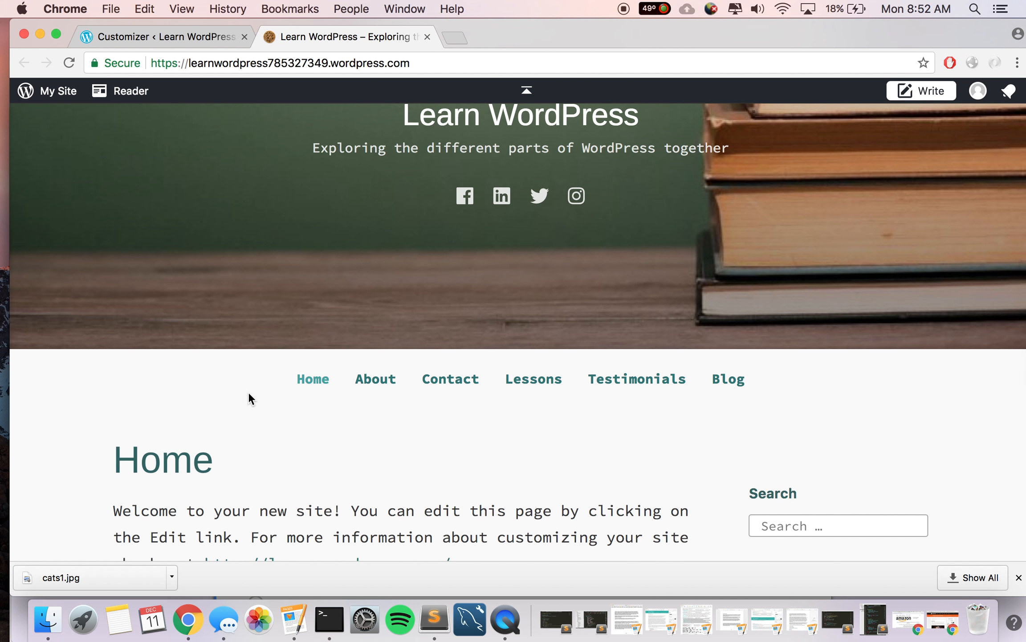
pyautogui.scroll(-6, 211, 195)
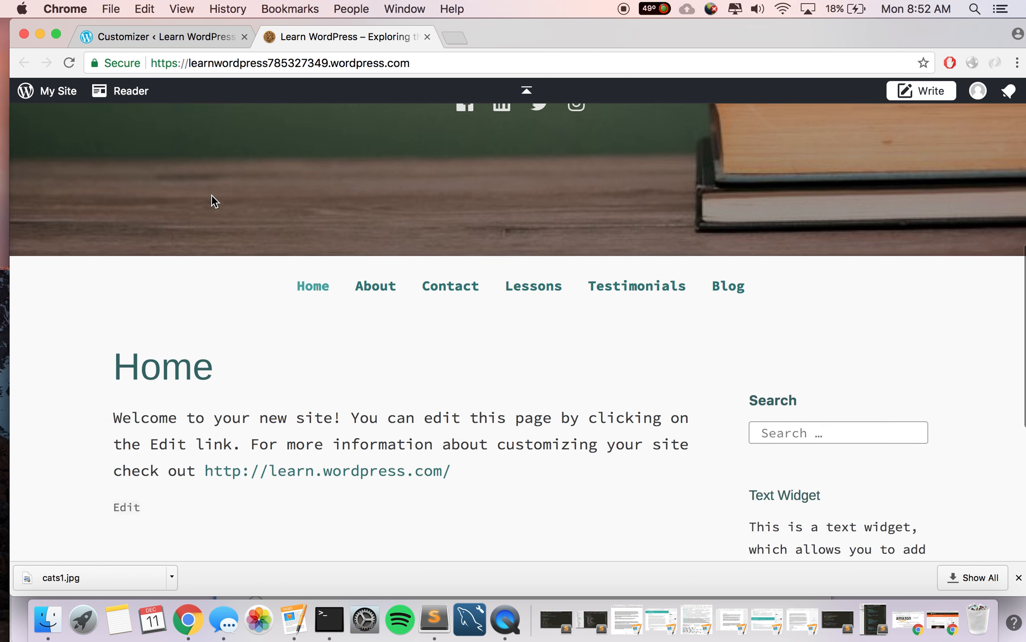
# Go back to the customizer tab, reopen the Primary menu from Menus and collapse the Lessons item.
pyautogui.click(143, 37)
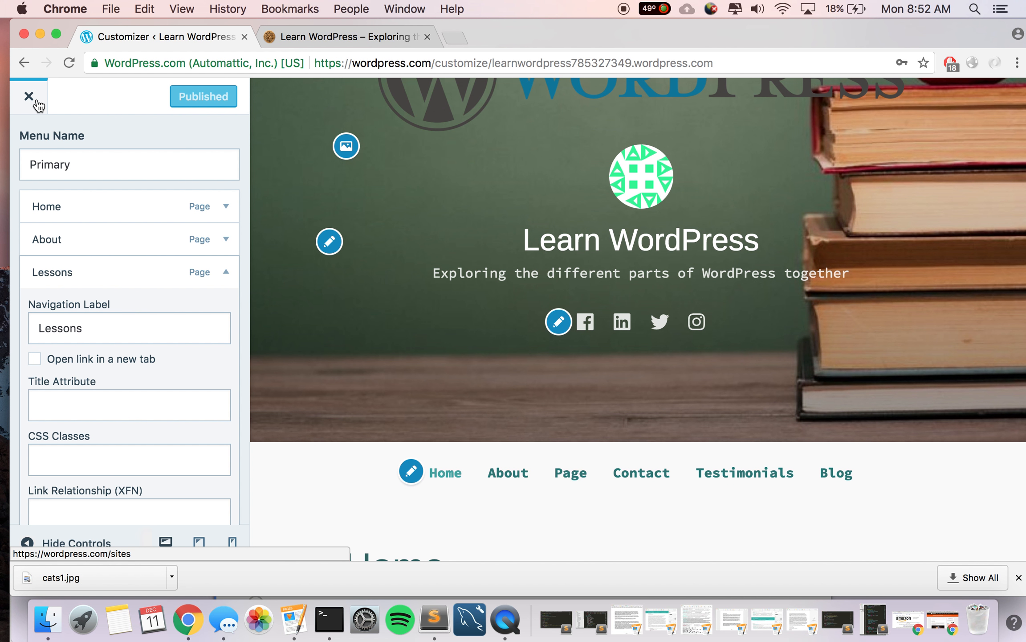
pyautogui.scroll(-1, 50, 153)
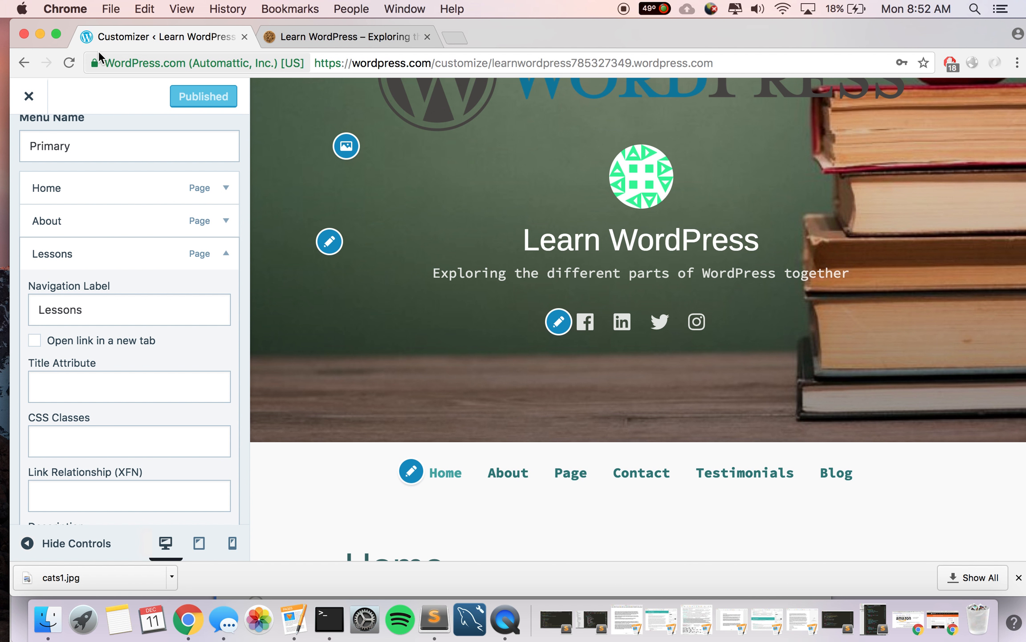
pyautogui.scroll(3, 156, 252)
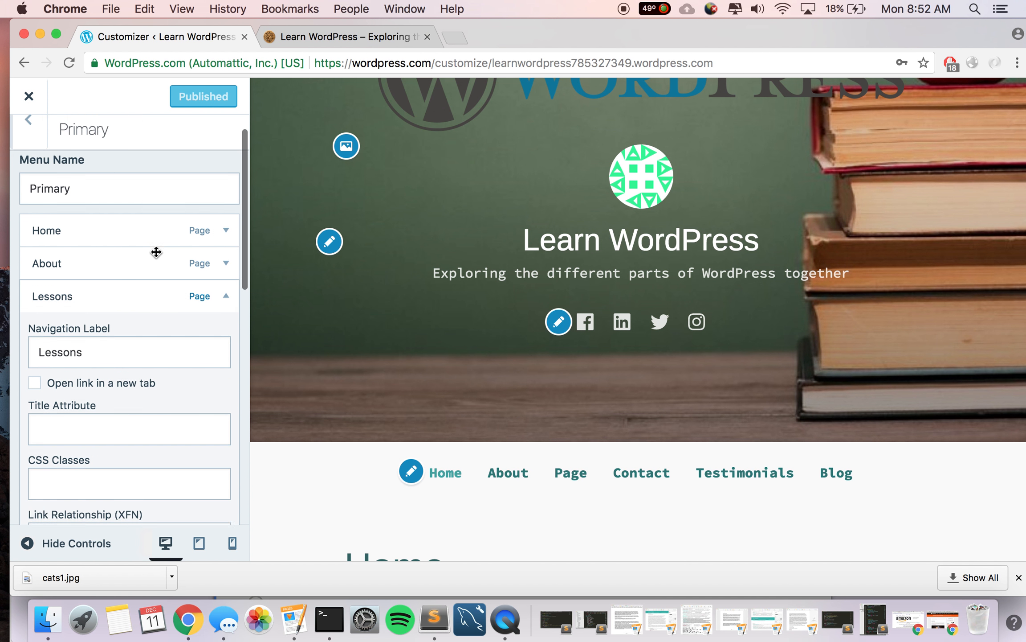
pyautogui.click(36, 162)
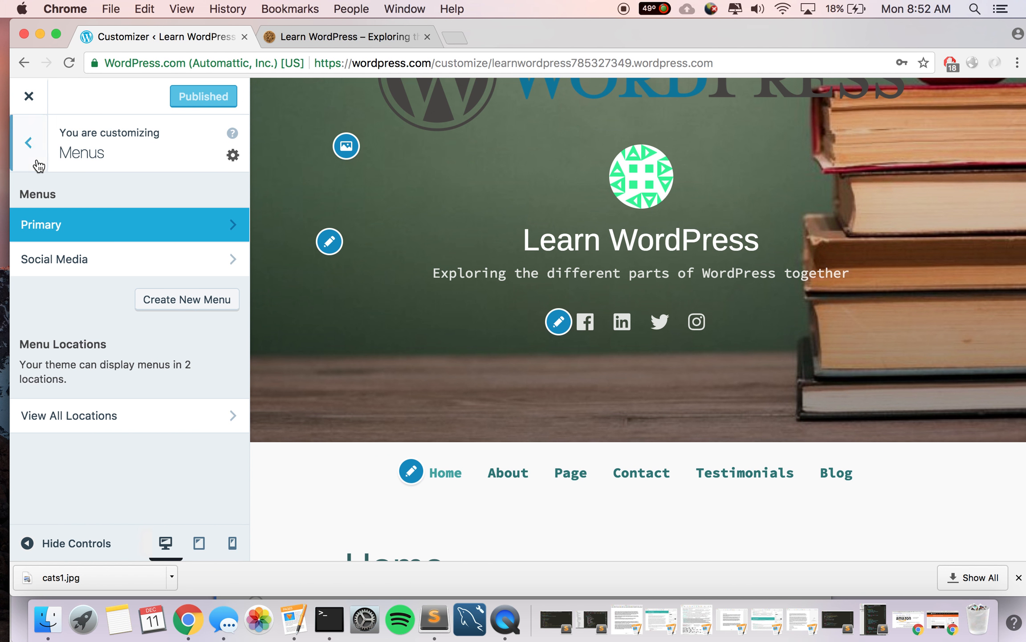
pyautogui.click(37, 162)
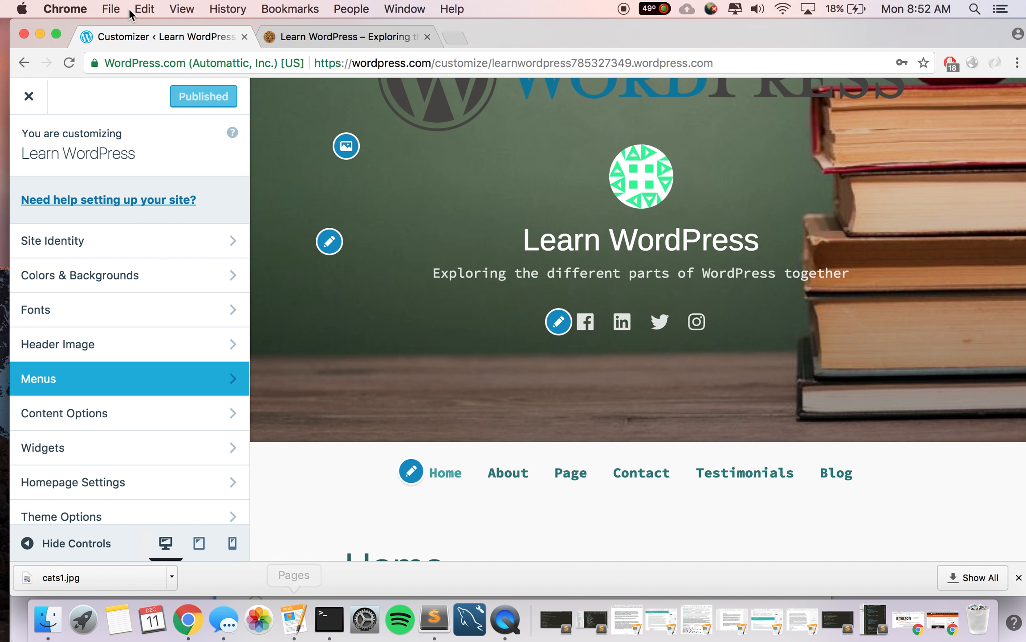
pyautogui.click(92, 379)
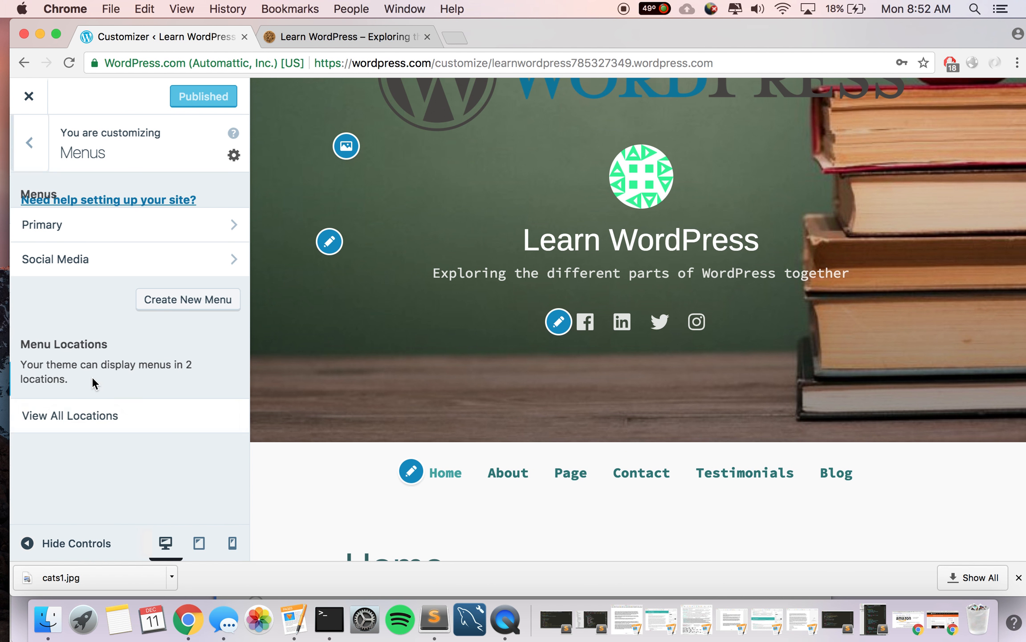
pyautogui.click(116, 239)
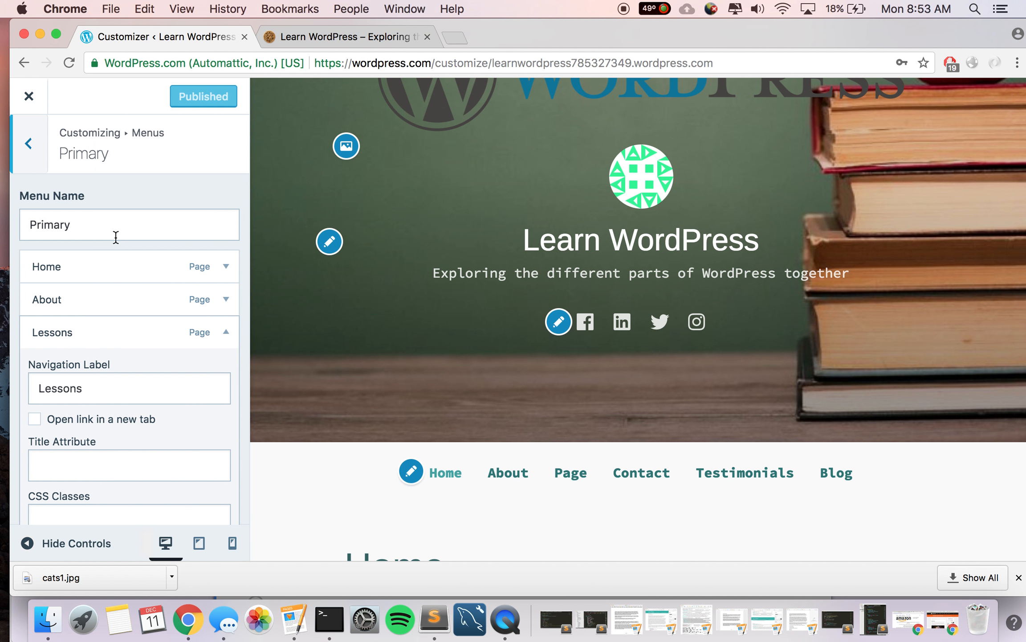
pyautogui.click(226, 333)
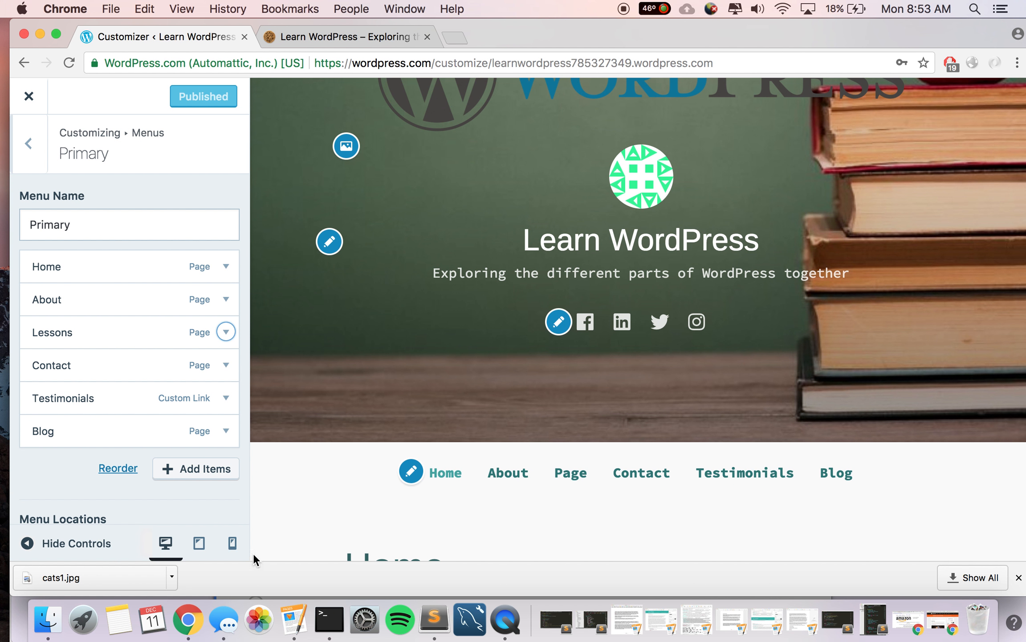
# Remove the Testimonials custom link from the Primary menu and publish the change.
pyautogui.click(461, 471)
pyautogui.click(226, 397)
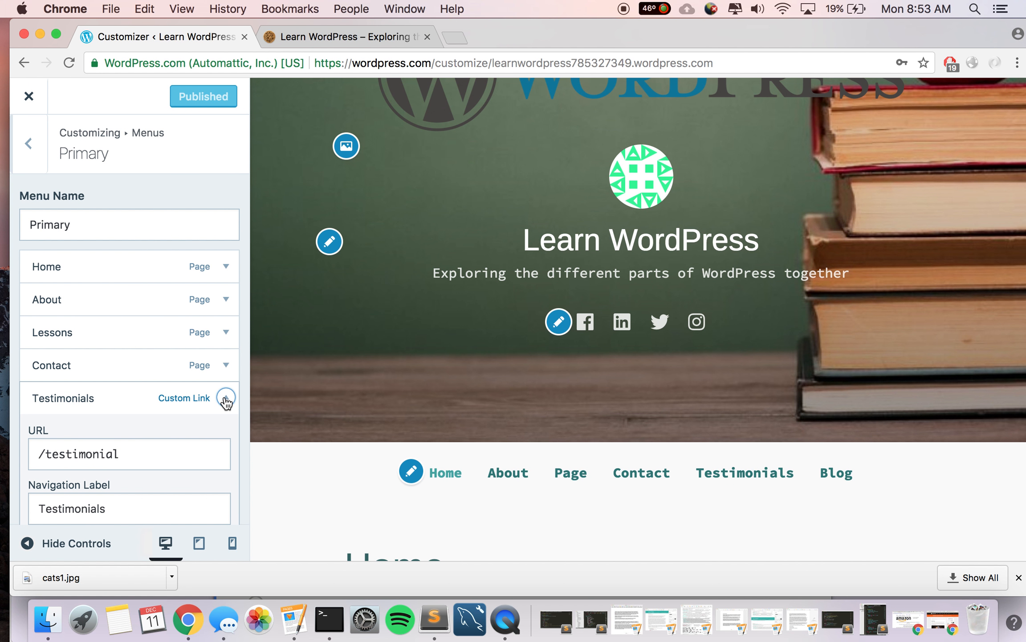
pyautogui.scroll(-3, 179, 496)
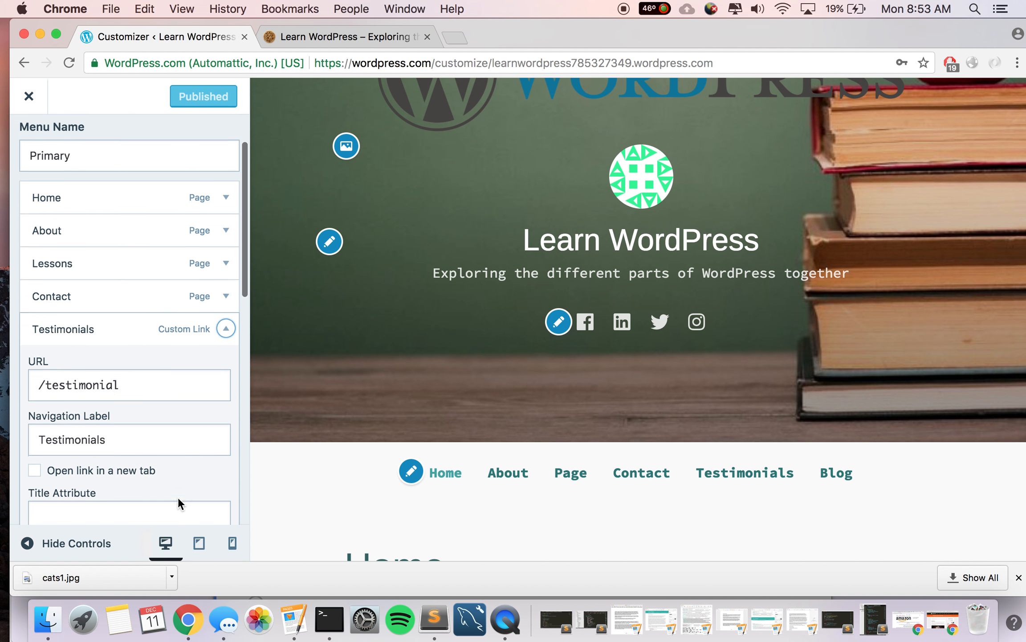
pyautogui.scroll(-4, 179, 496)
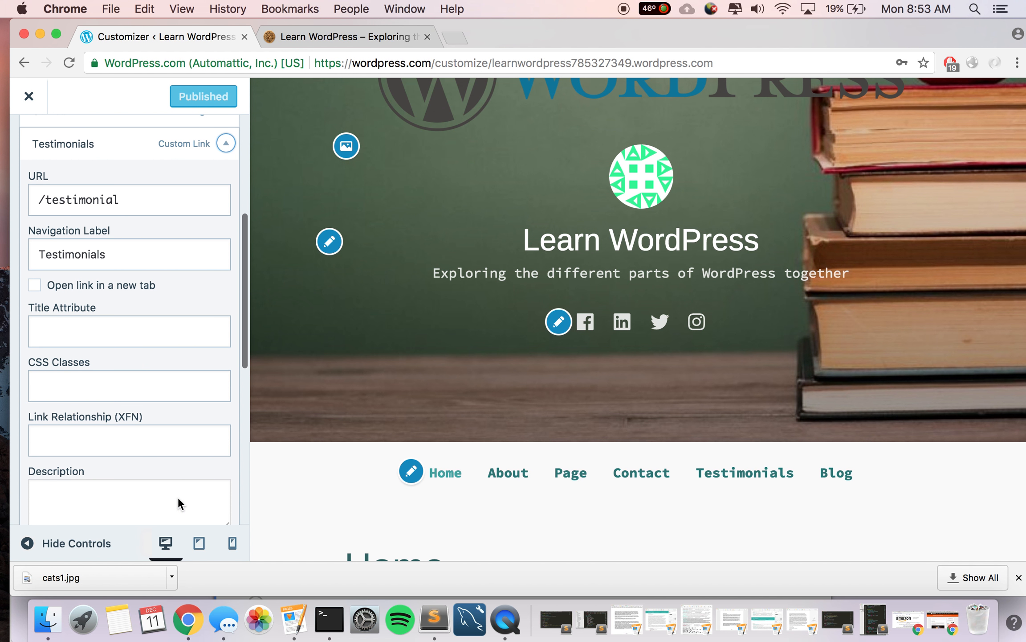
pyautogui.scroll(-3, 178, 496)
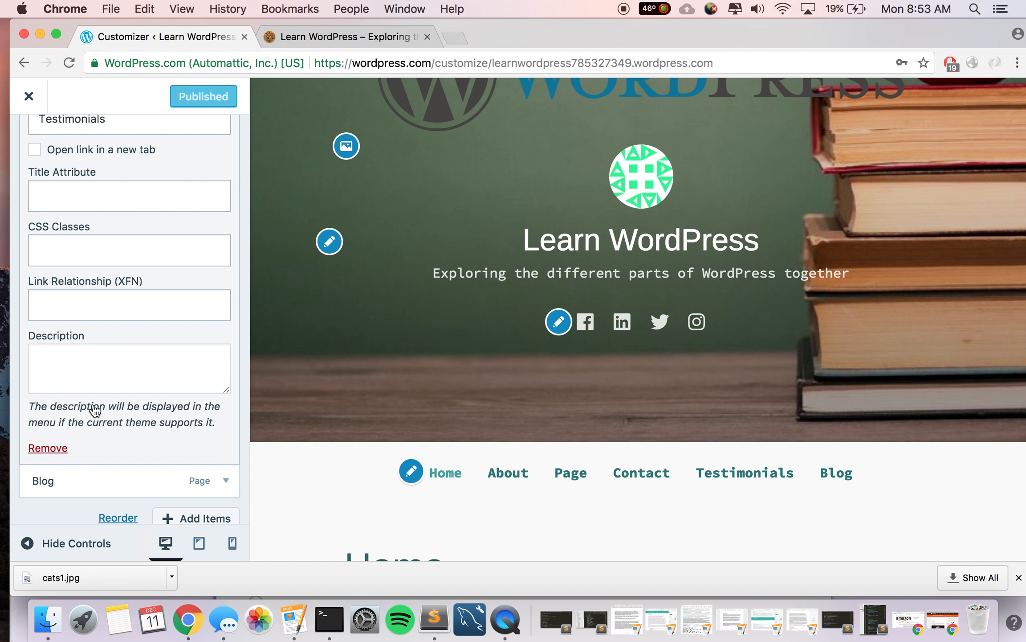
pyautogui.scroll(5, 101, 405)
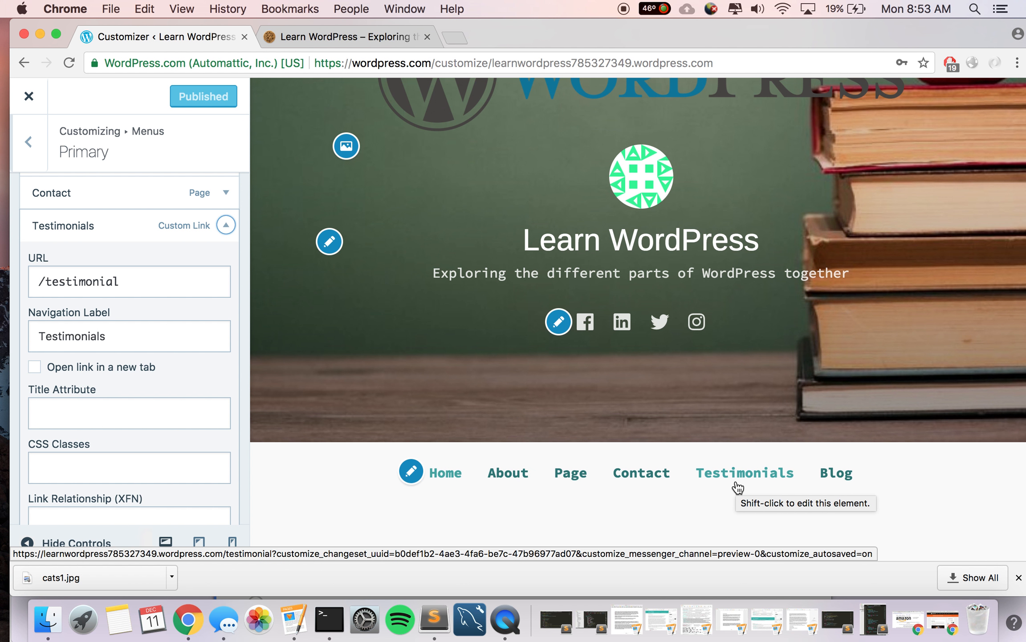
pyautogui.scroll(-4, 156, 343)
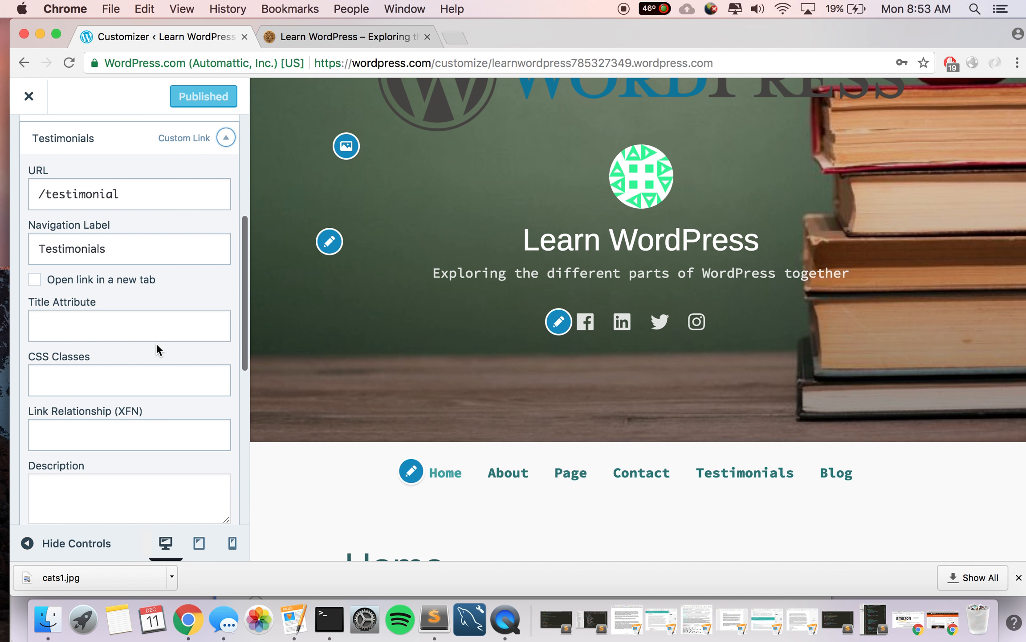
pyautogui.scroll(-4, 156, 342)
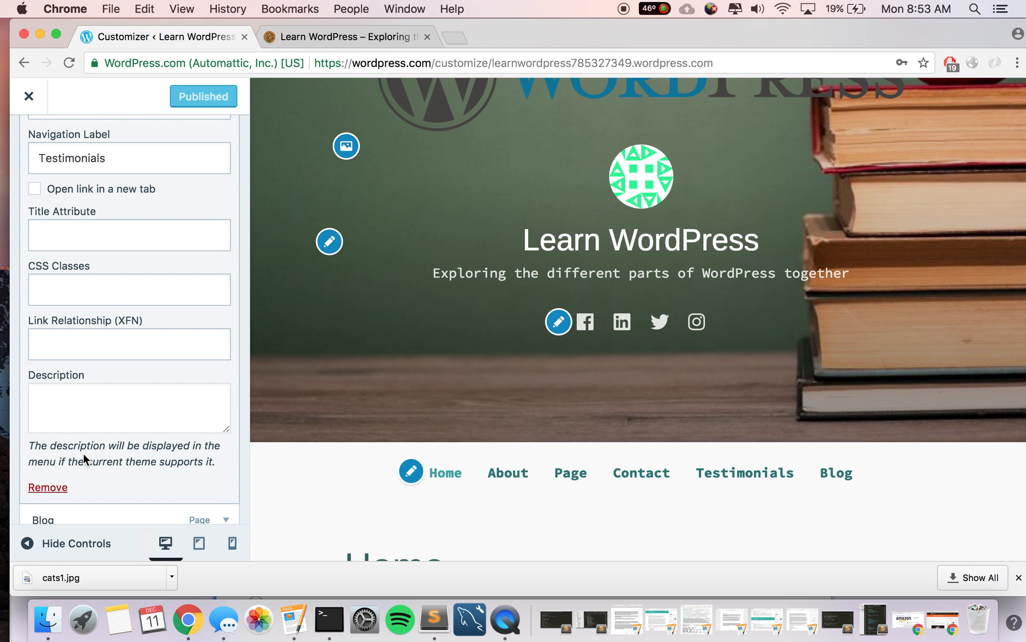
pyautogui.click(56, 489)
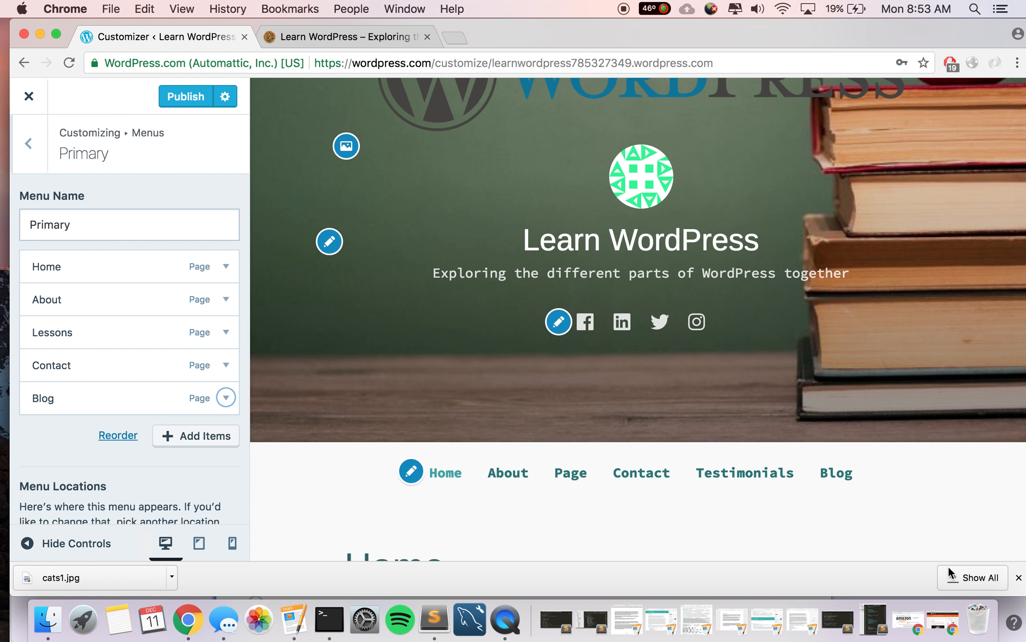
pyautogui.click(177, 97)
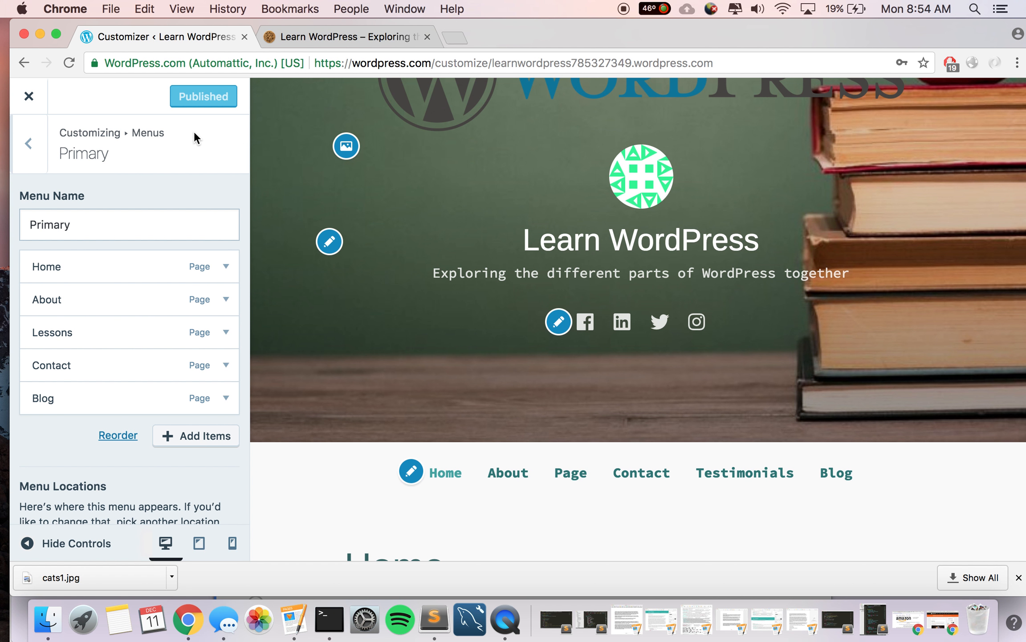
# Reload the live site in its browser tab and check the navigation for the removal of Testimonials.
pyautogui.click(328, 40)
pyautogui.click(70, 62)
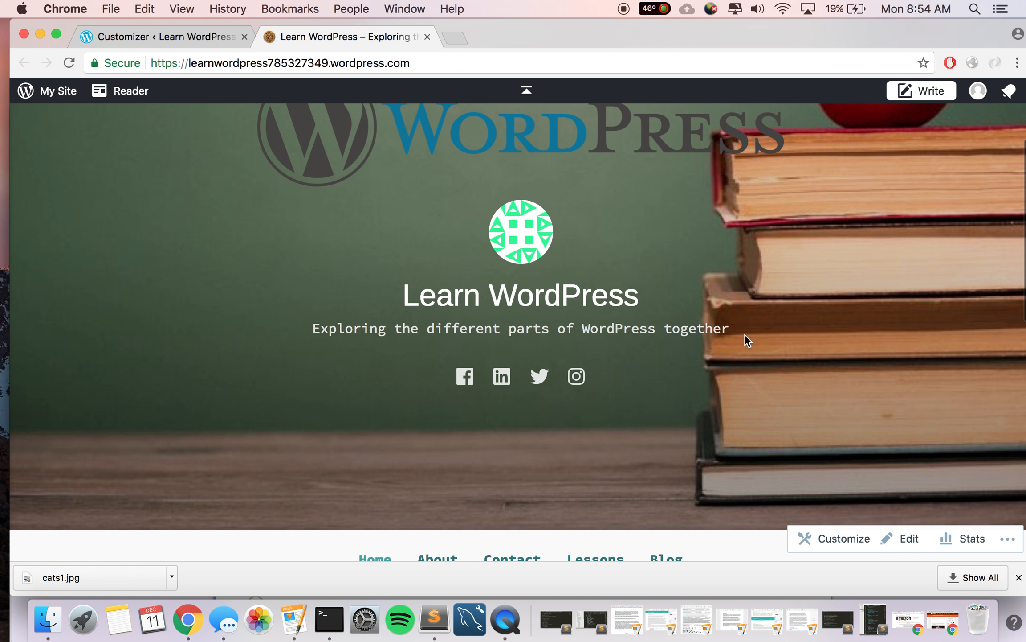
pyautogui.scroll(-3, 744, 334)
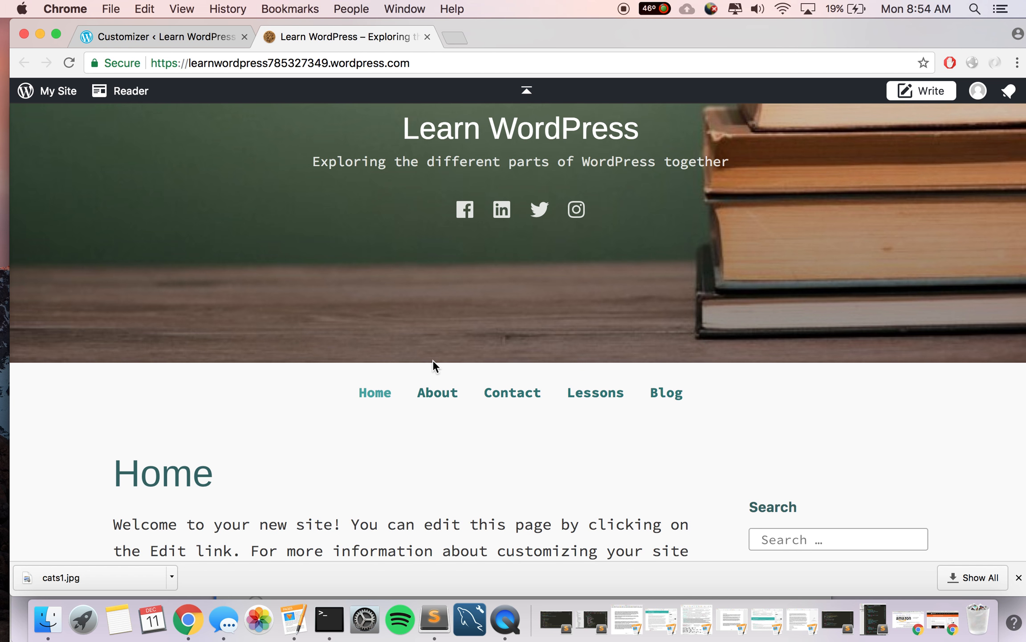
pyautogui.scroll(-2, 608, 431)
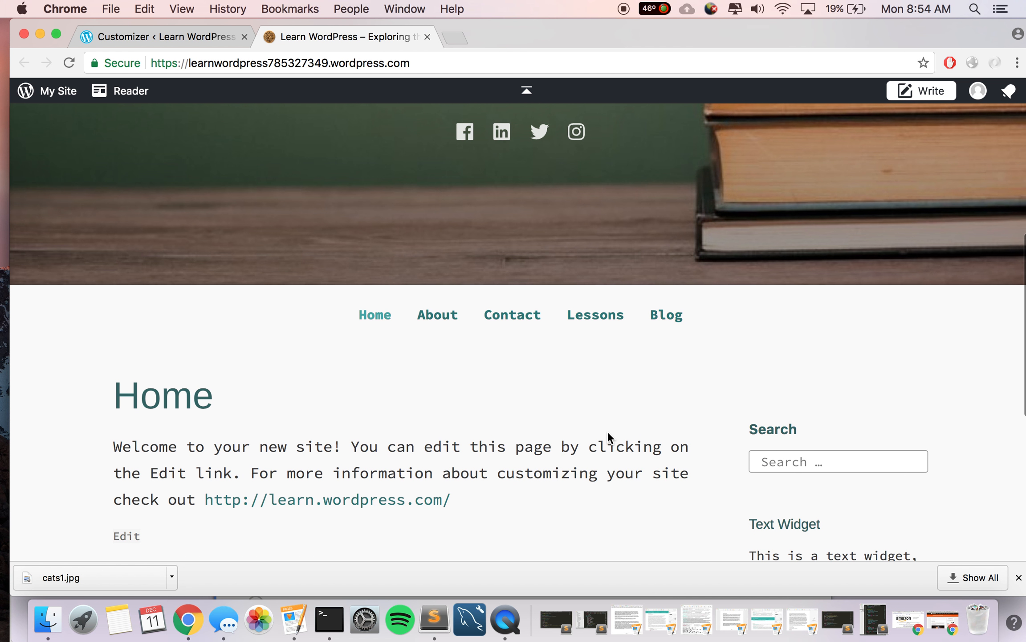
pyautogui.scroll(5, 608, 431)
pyautogui.scroll(-5, 607, 431)
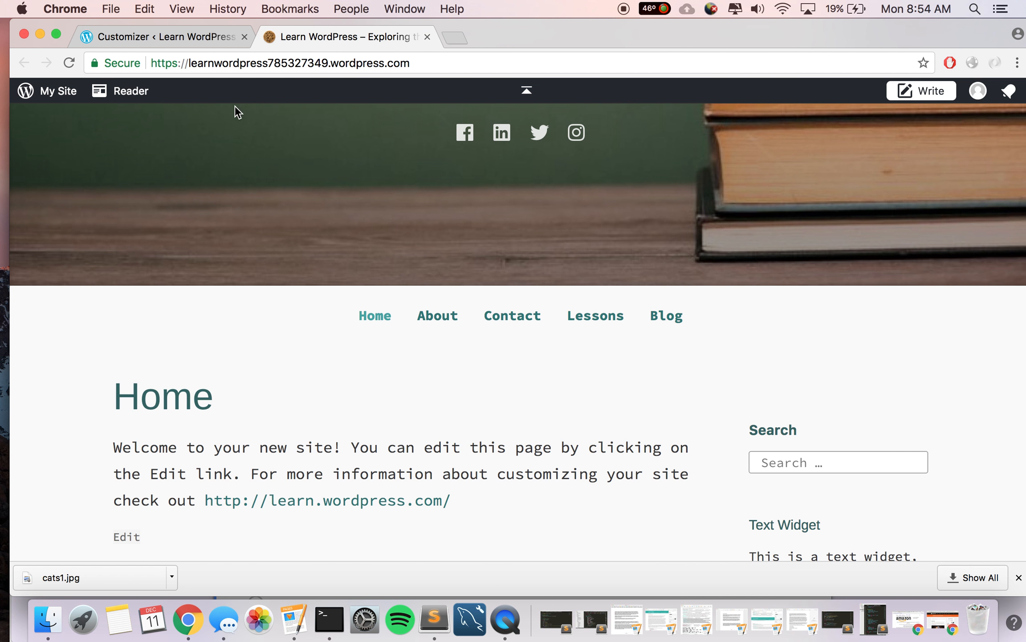
# Return to the customizer tab and close the customizer.
pyautogui.click(172, 43)
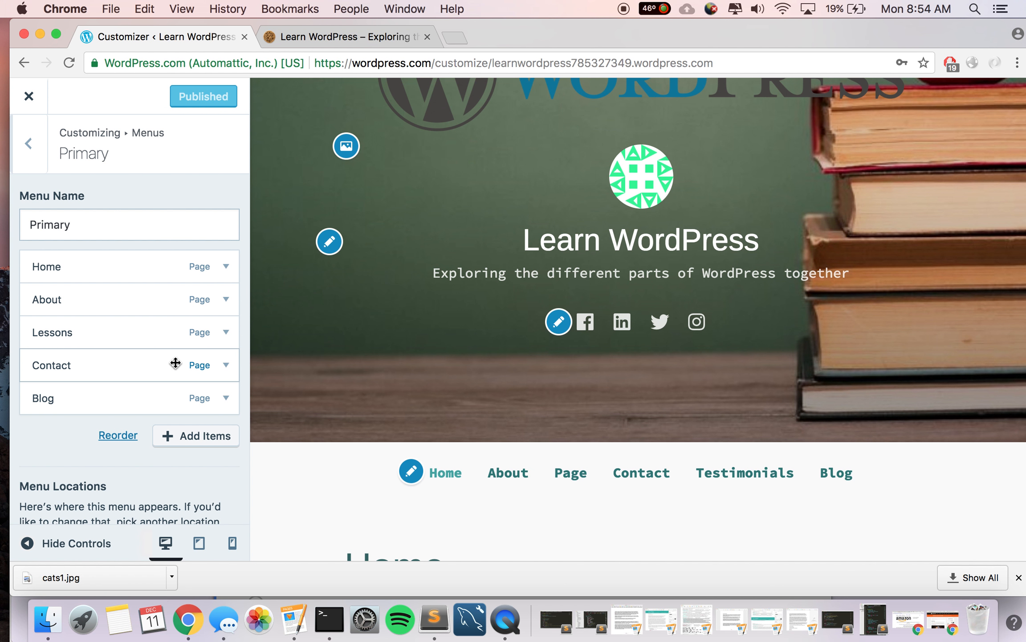
pyautogui.click(29, 96)
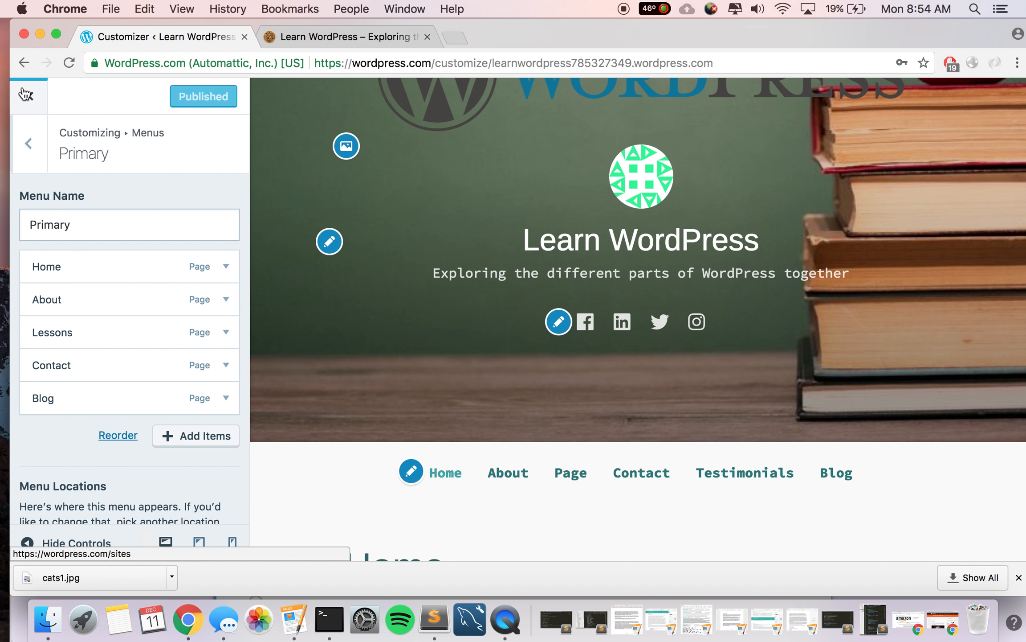